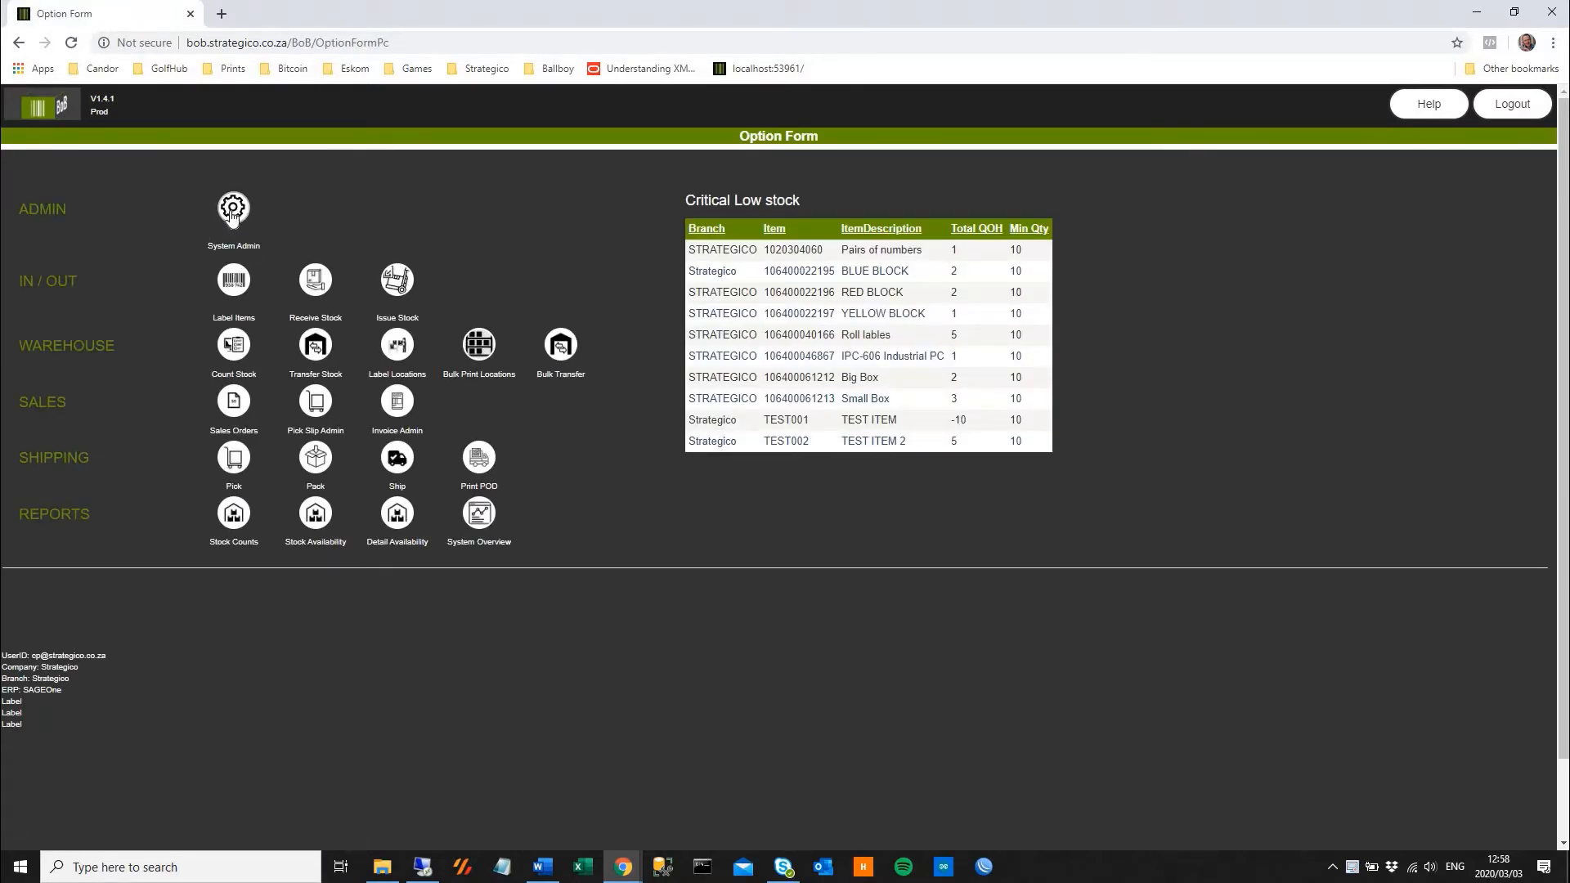
Open the Printer Admin page from System Admin and enter Srategico Demo Item as the new printer's description
{"action": "left_click", "coordinate": [233, 211]}
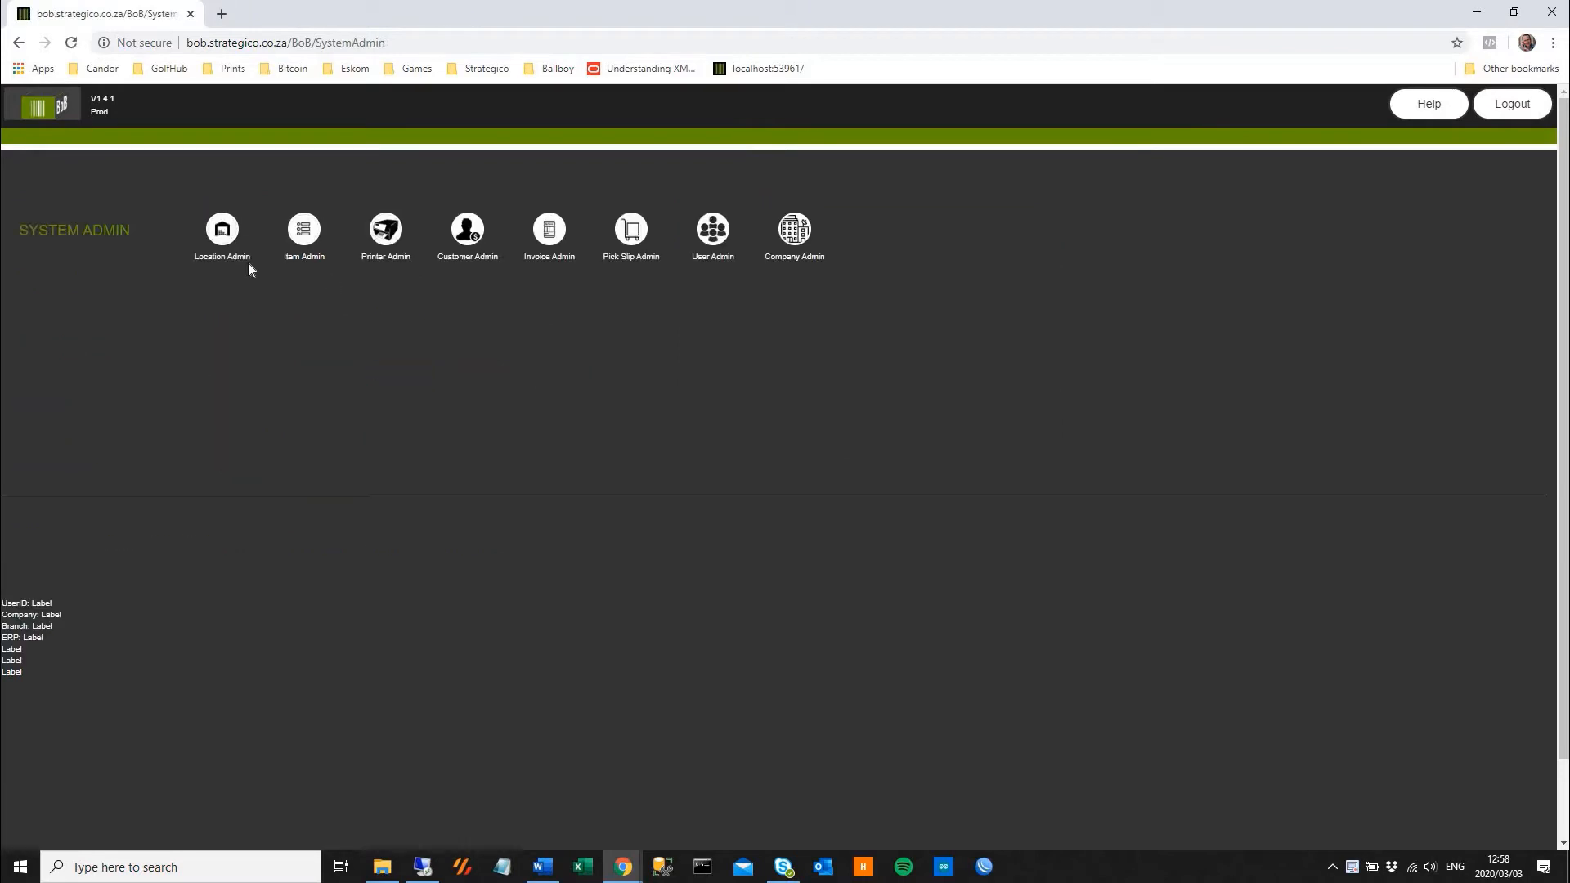
{"action": "left_click", "coordinate": [382, 233]}
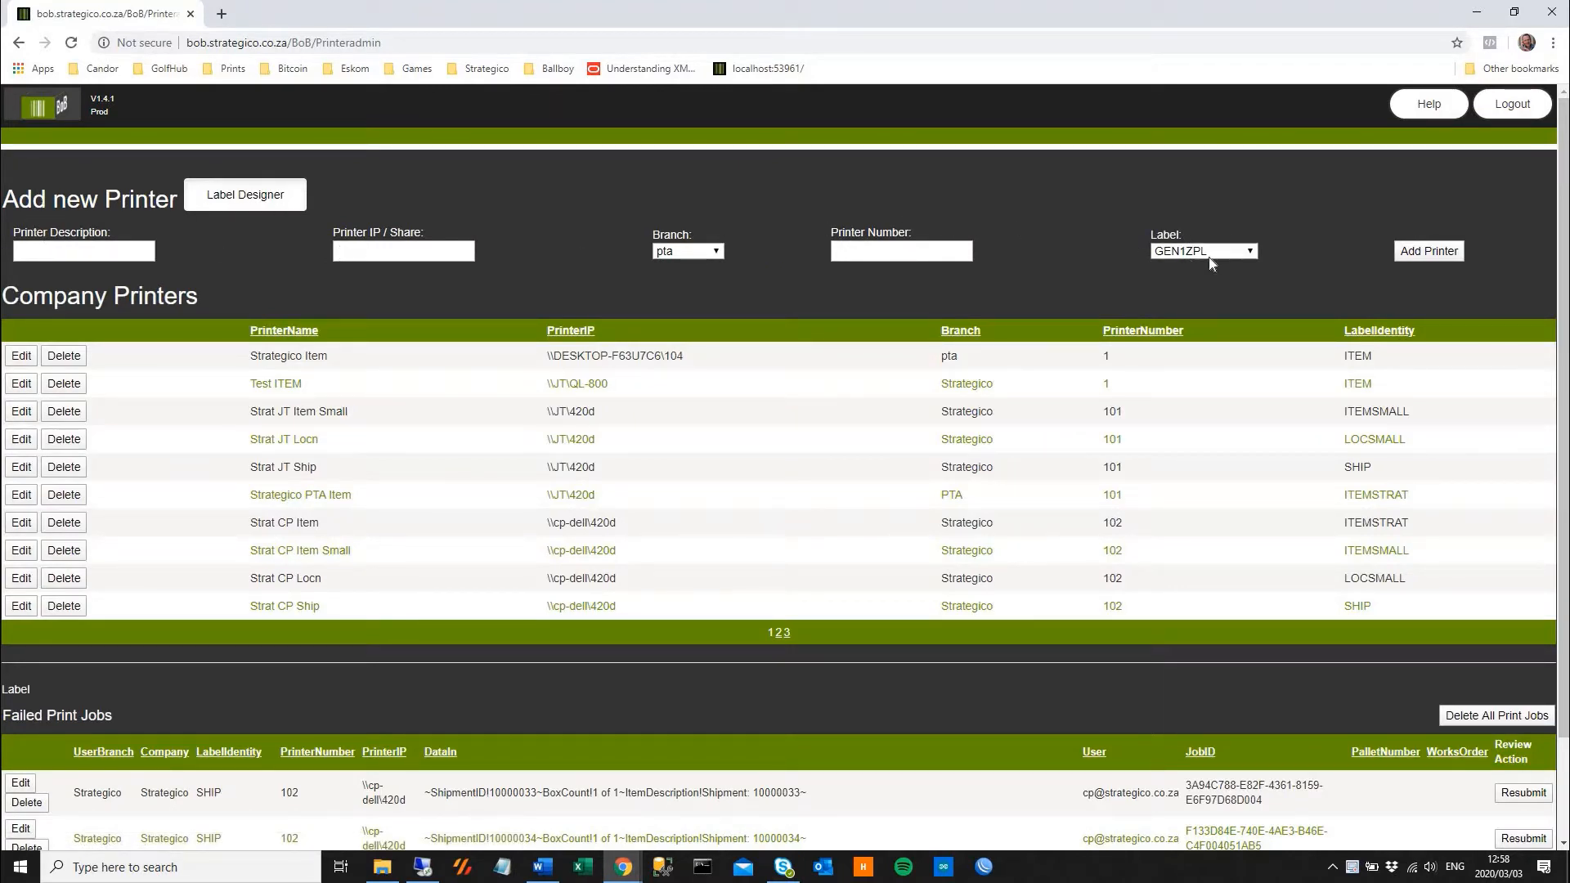
{"action": "left_click", "coordinate": [104, 252]}
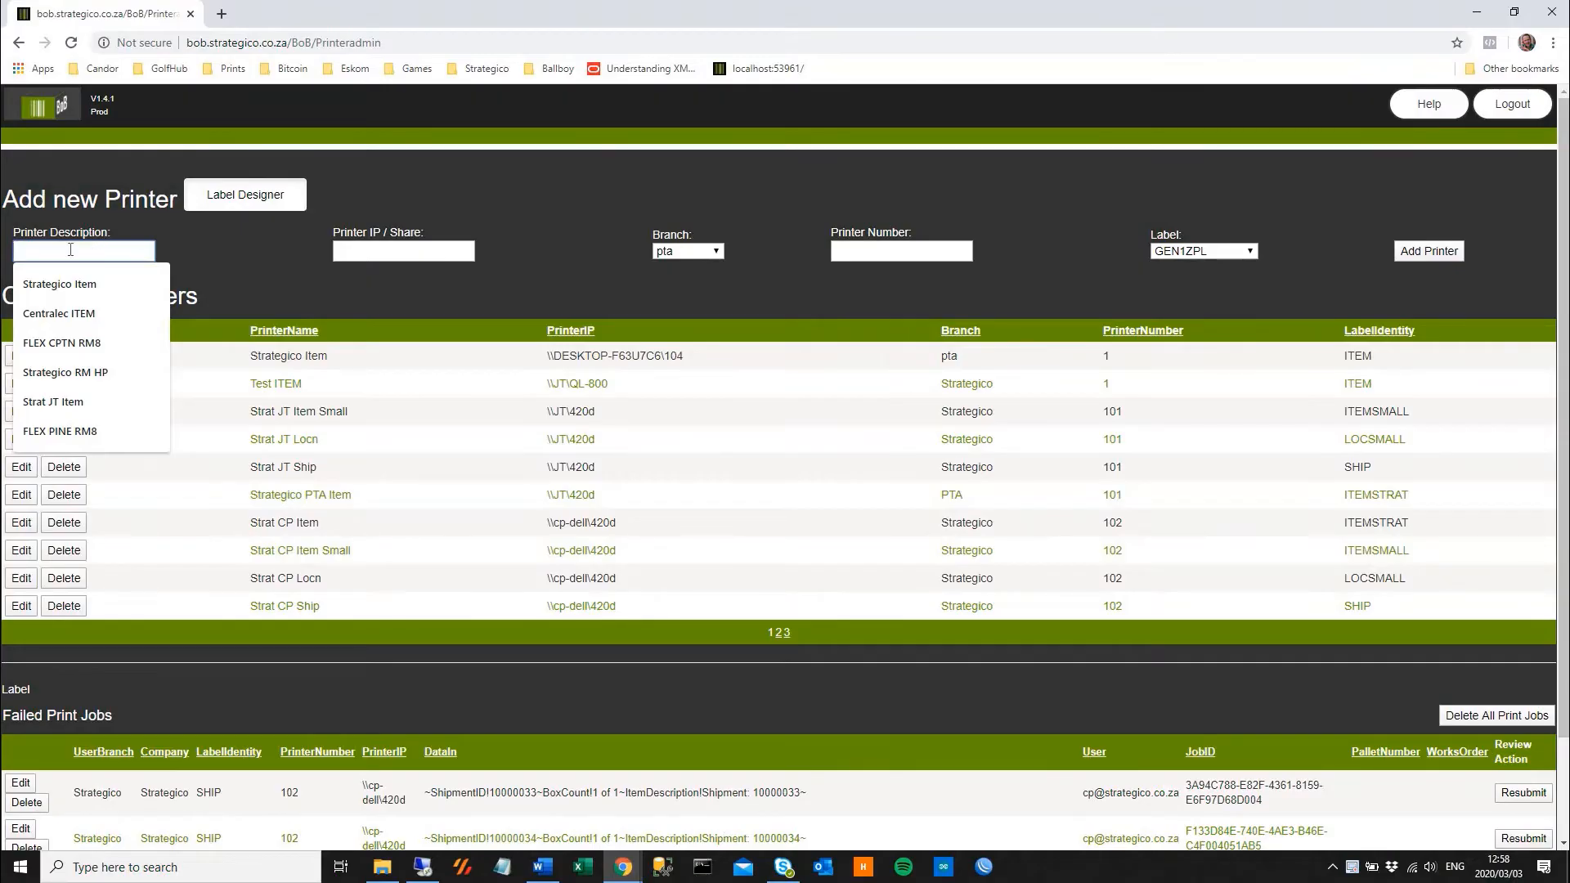
{"action": "type", "text": "S"}
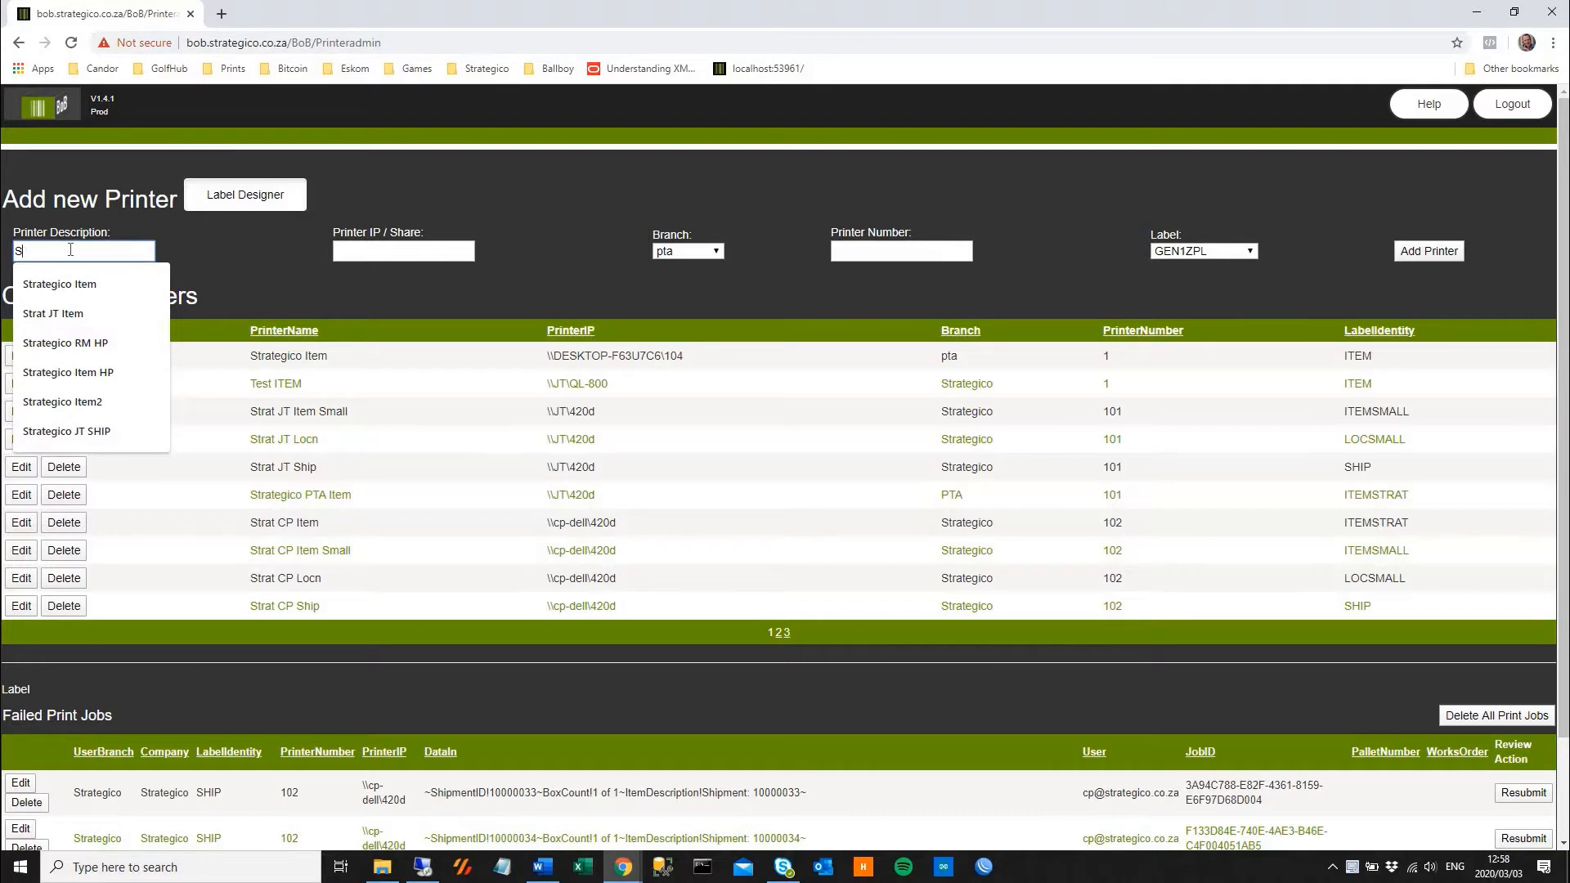
{"action": "type", "text": "Ttrate"}
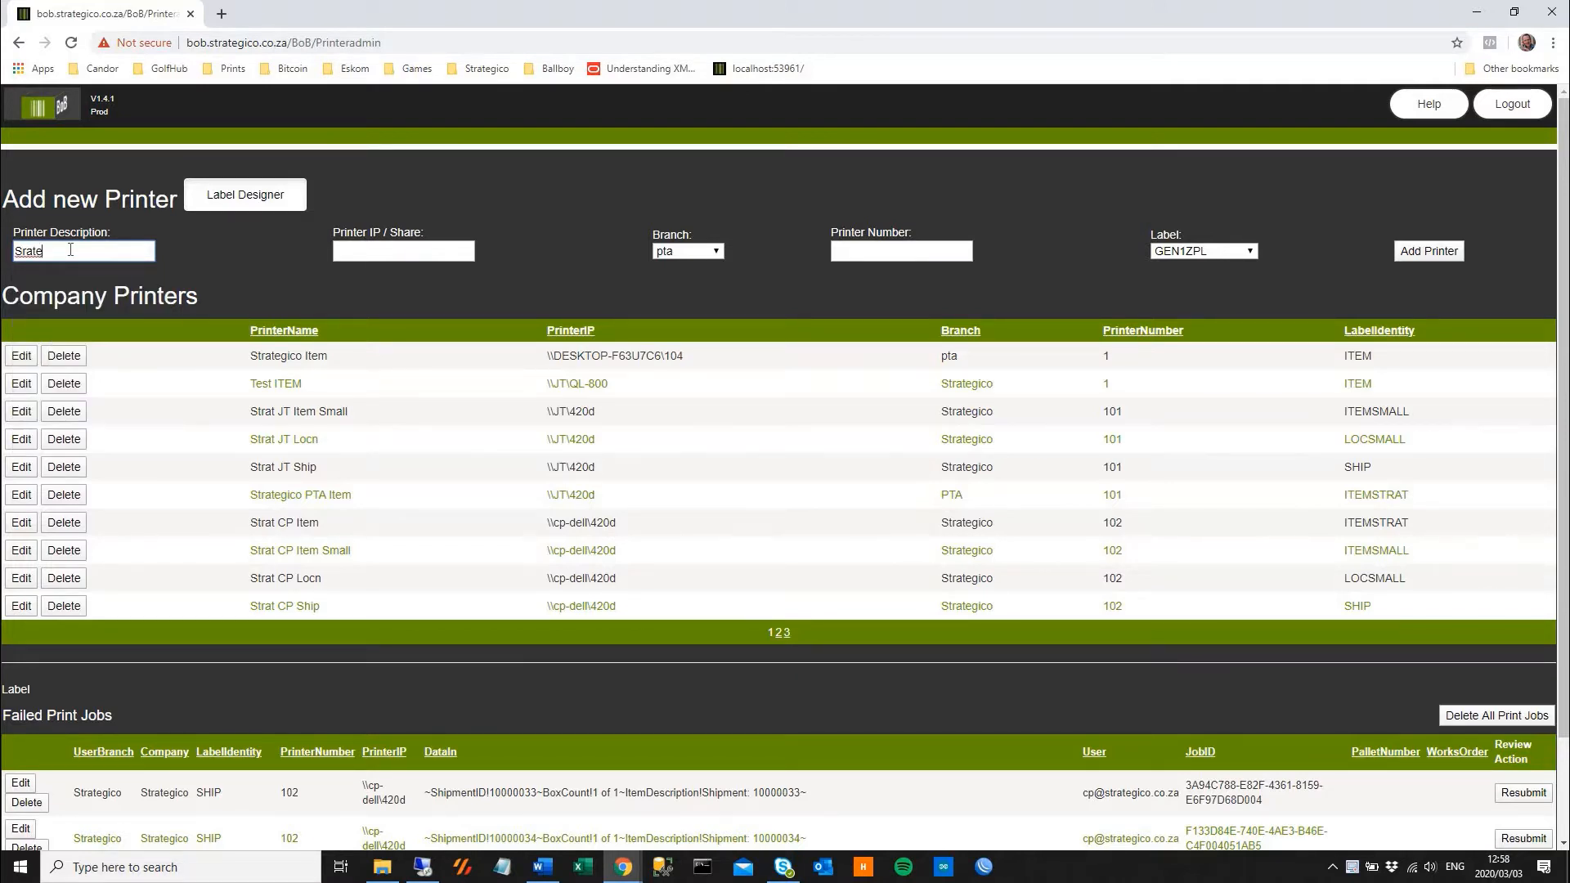
{"action": "type", "text": "gico Demo Item"}
Look up this computer's name in the Windows system properties for use in the printer share path
{"action": "left_click", "coordinate": [385, 250]}
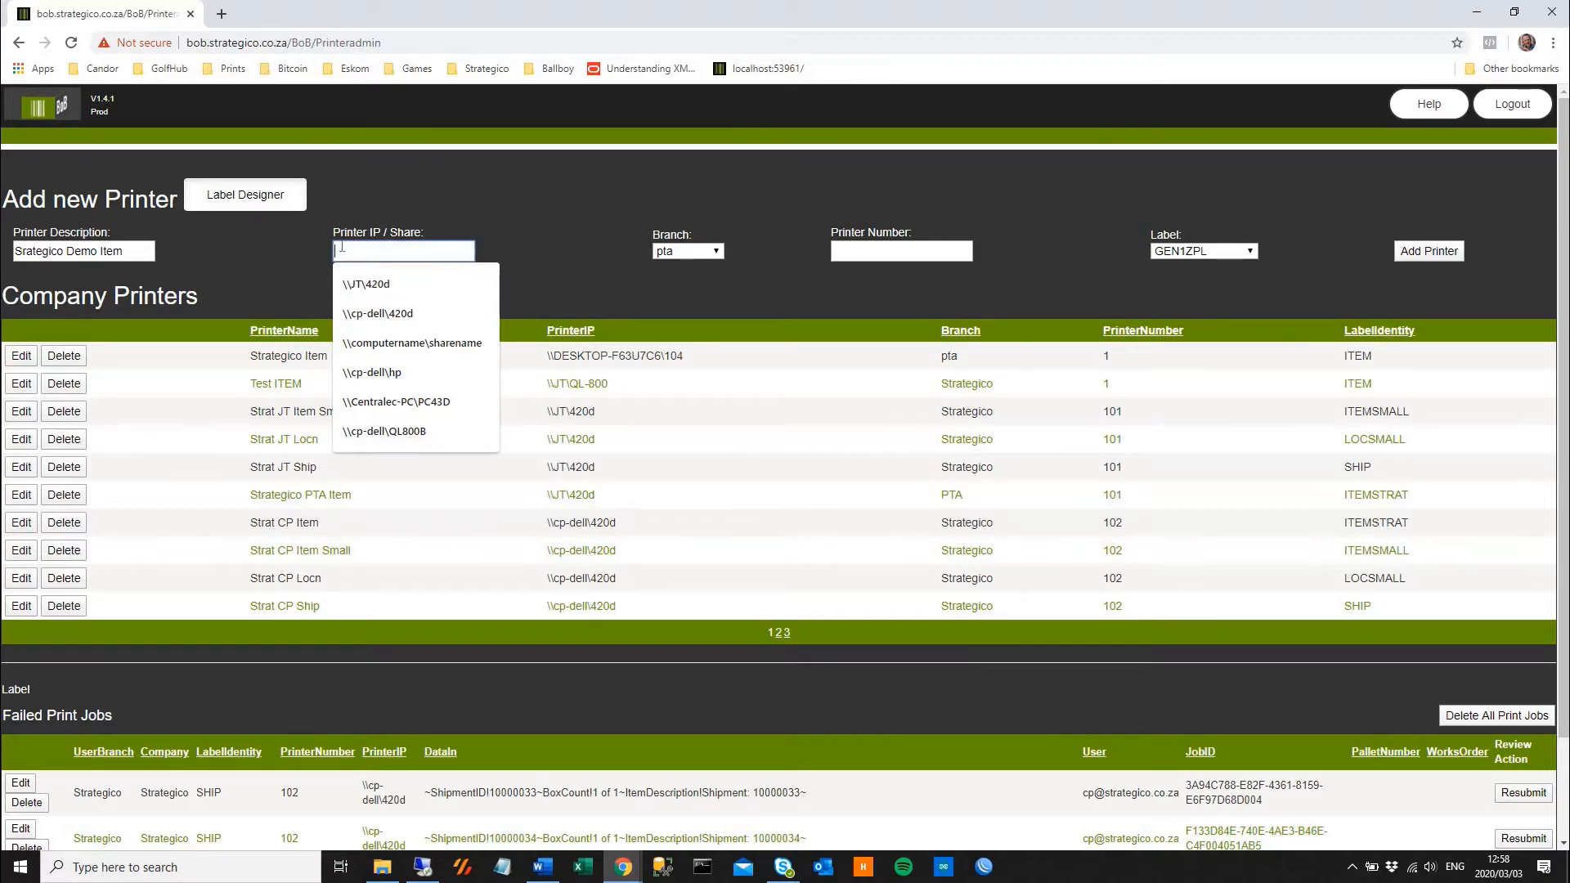
{"action": "left_click", "coordinate": [165, 873]}
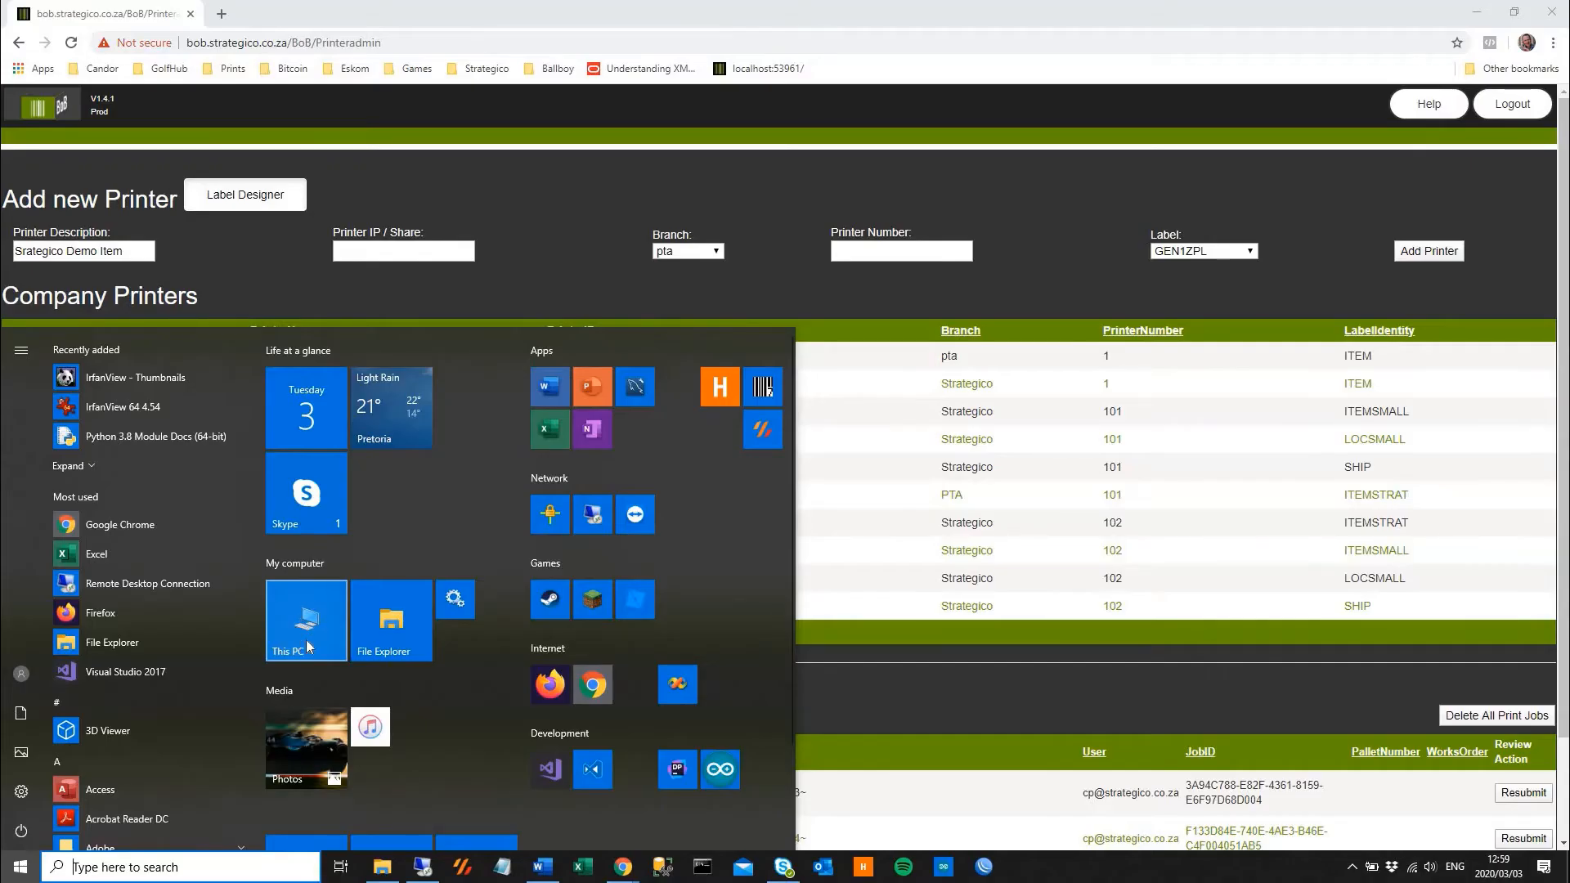
{"action": "left_click", "coordinate": [110, 871]}
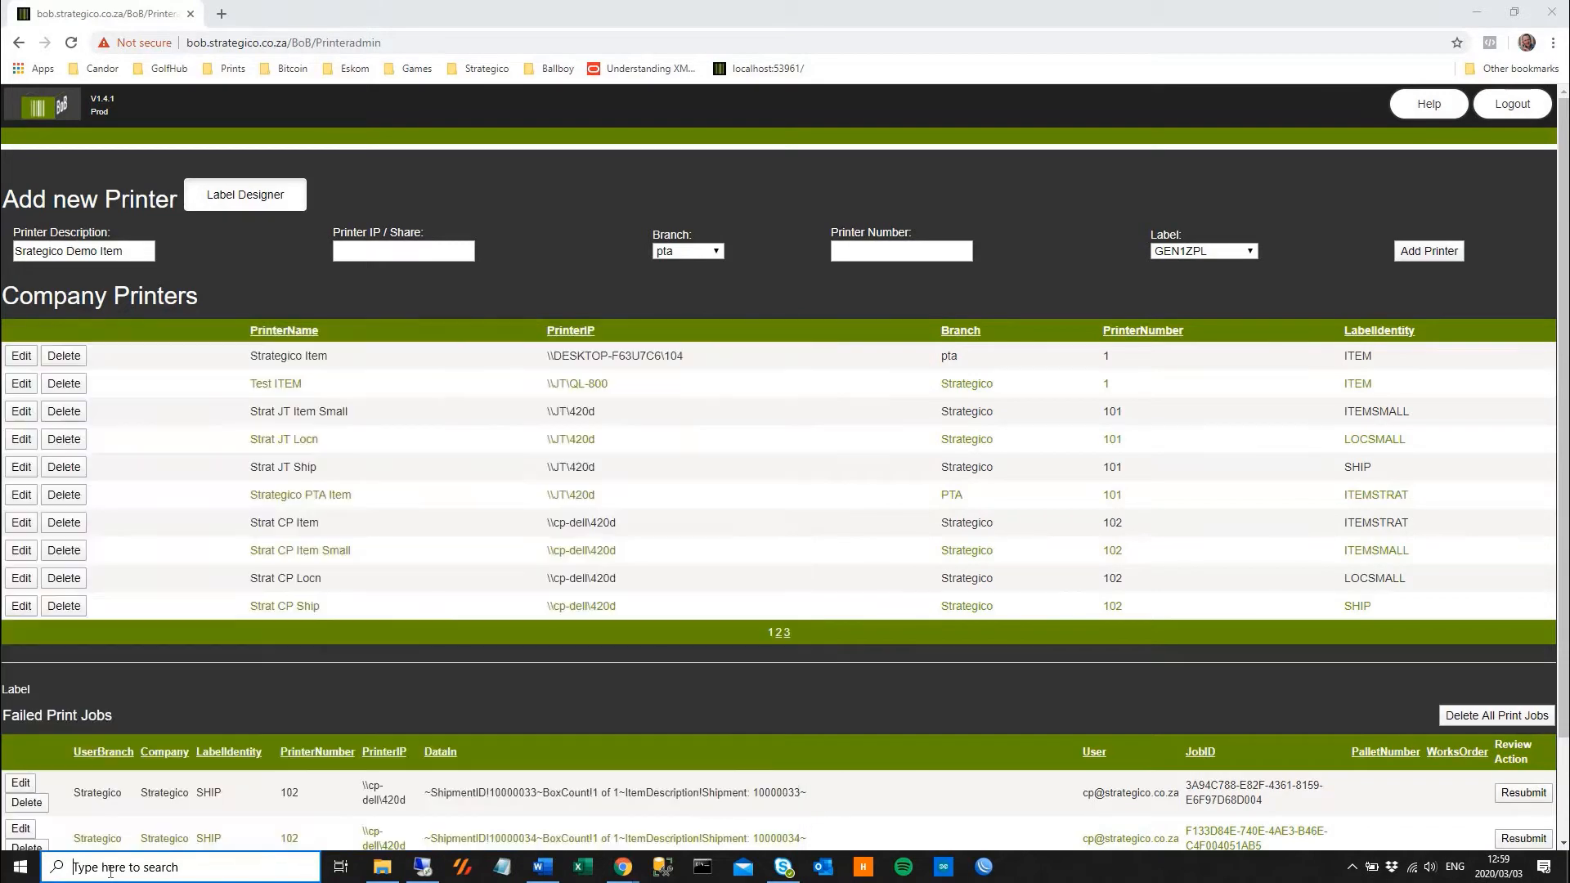
{"action": "type", "text": "pc"}
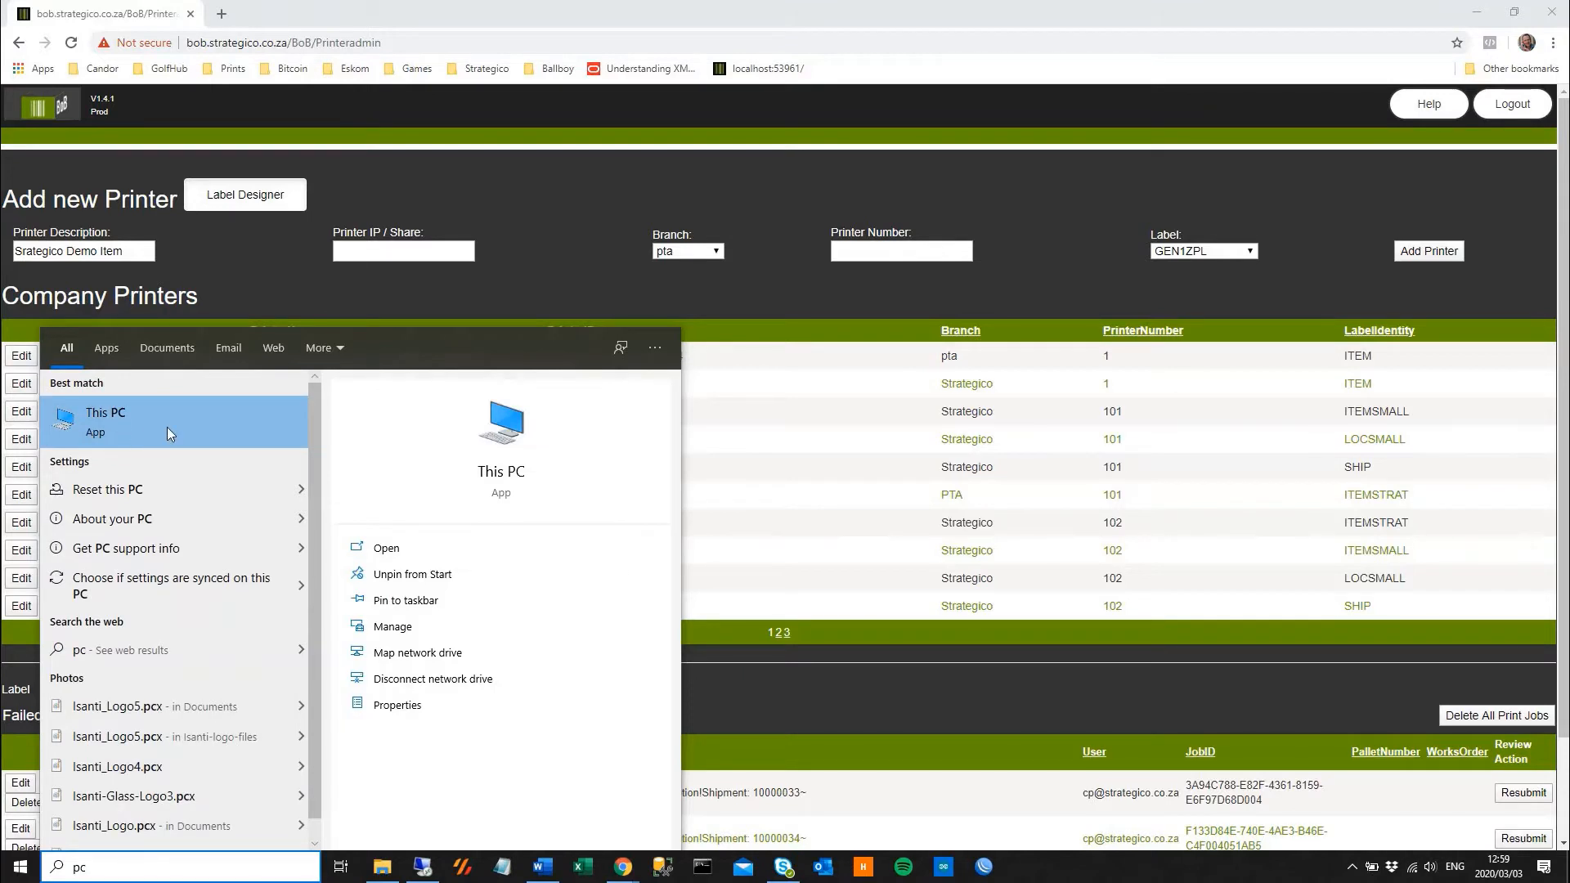
{"action": "right_click", "coordinate": [167, 427]}
{"action": "left_click", "coordinate": [233, 576]}
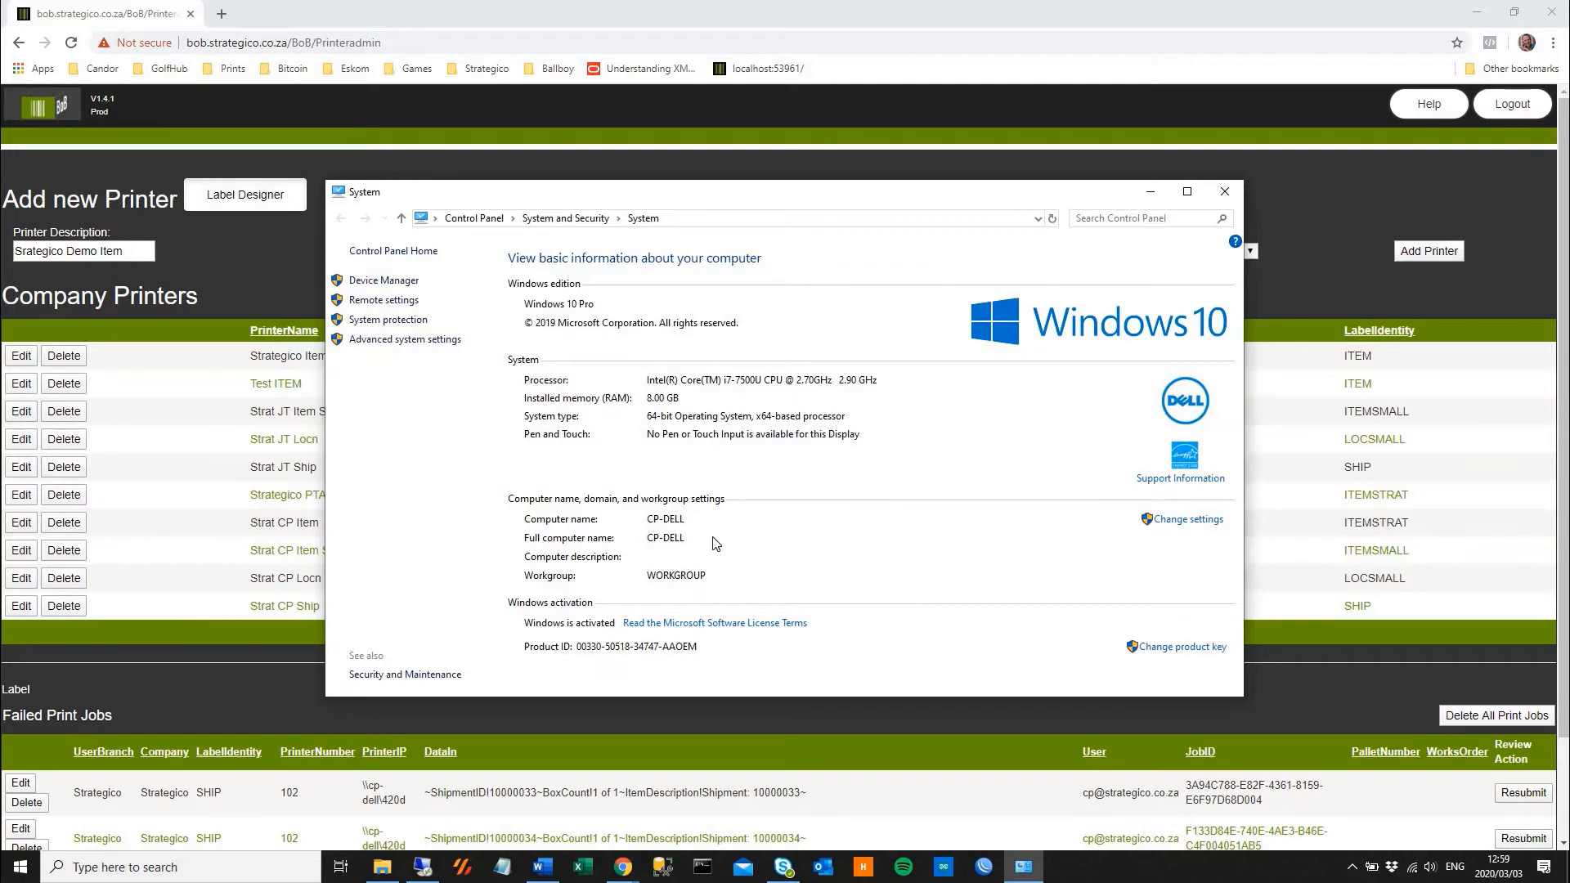
{"action": "left_click", "coordinate": [1225, 191]}
Begin the new printer's share path with the computer name, entering \\CP-DELL\
{"action": "left_click", "coordinate": [385, 249]}
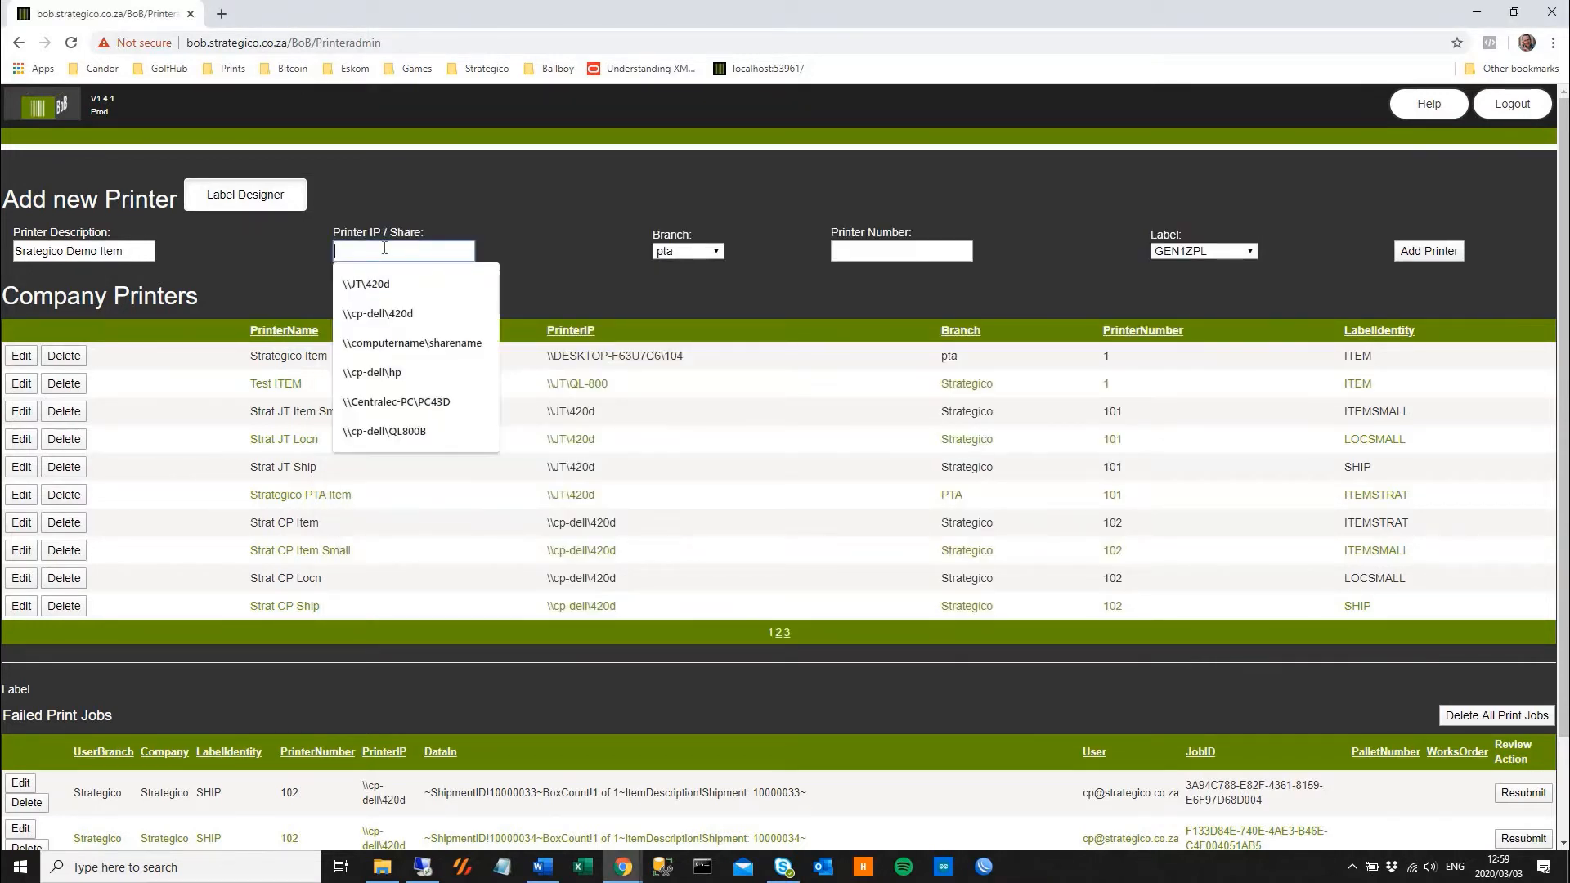
{"action": "type", "text": "\\\\C"}
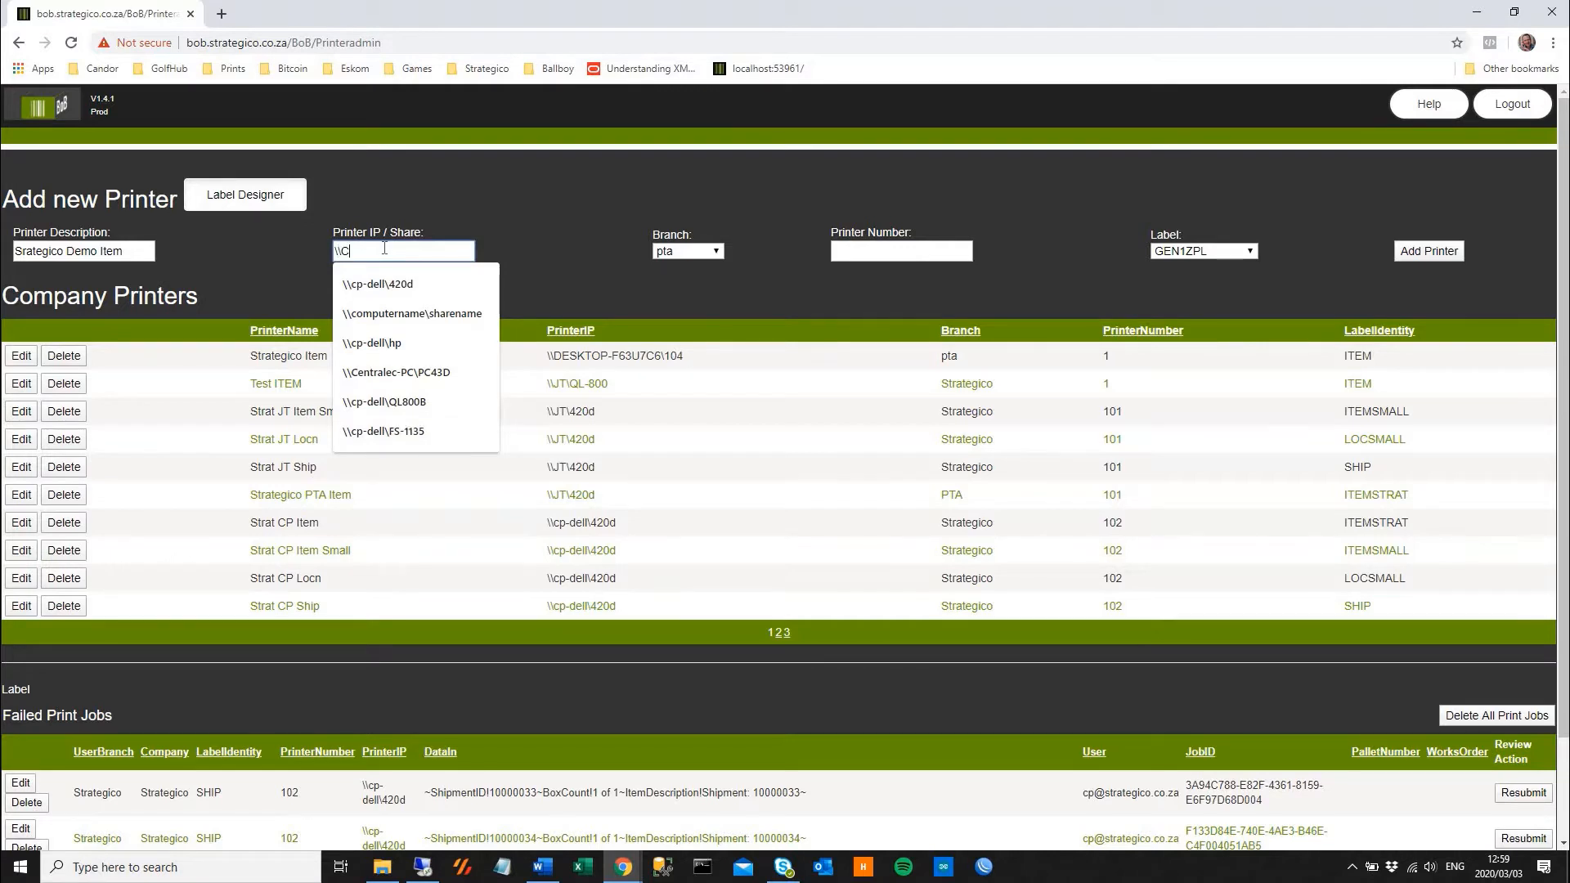
{"action": "type", "text": "P-DELL\\"}
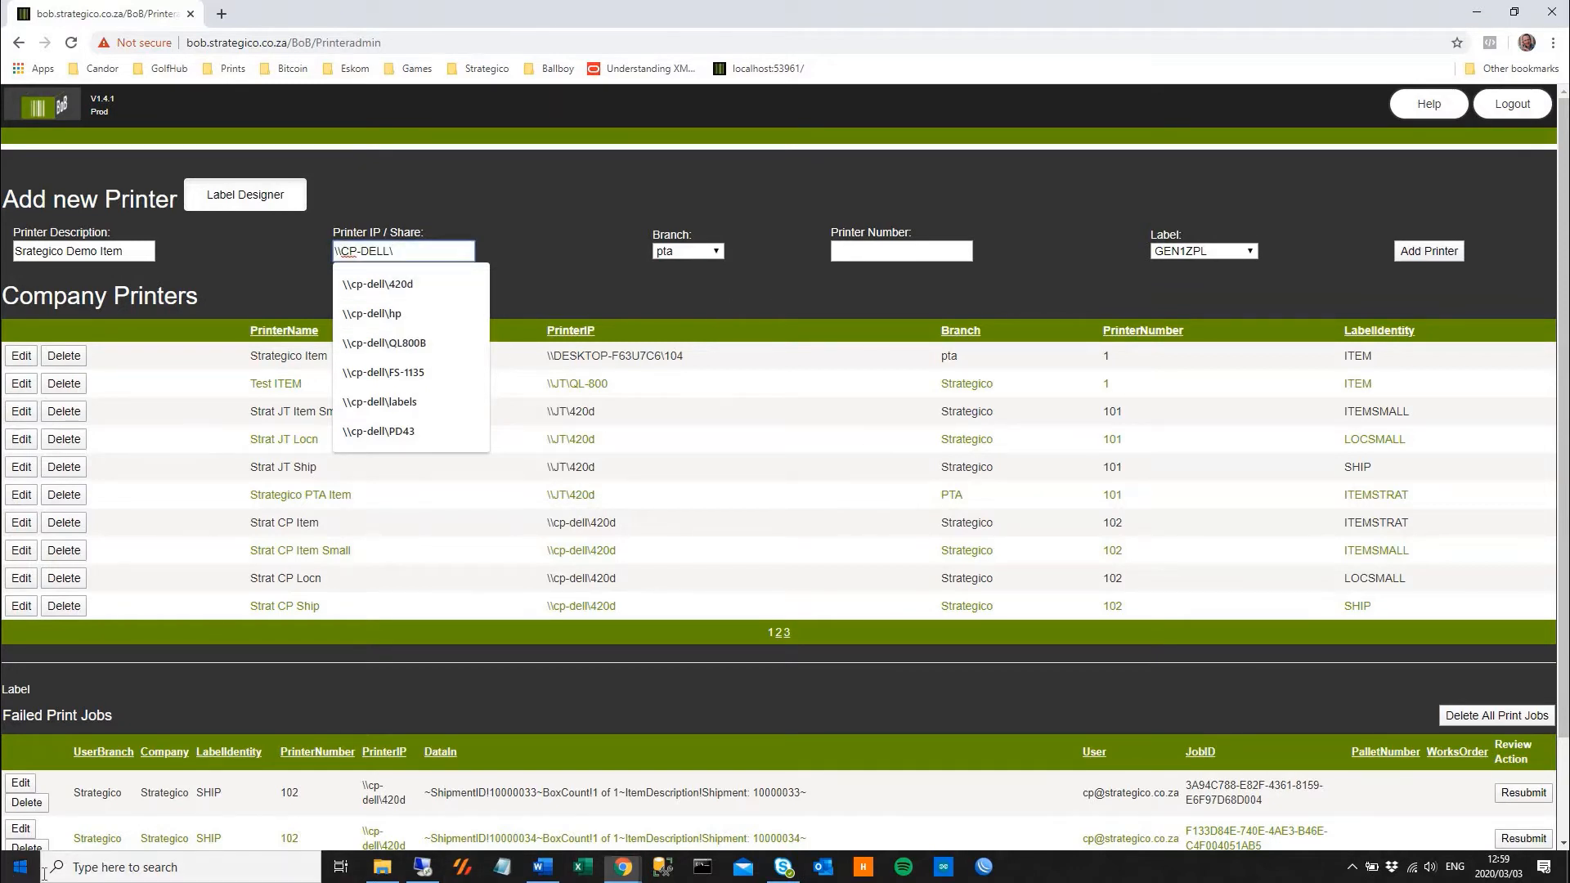
Look up the share name of the Brother QL-800 in its Windows printer properties
{"action": "key", "text": "super"}
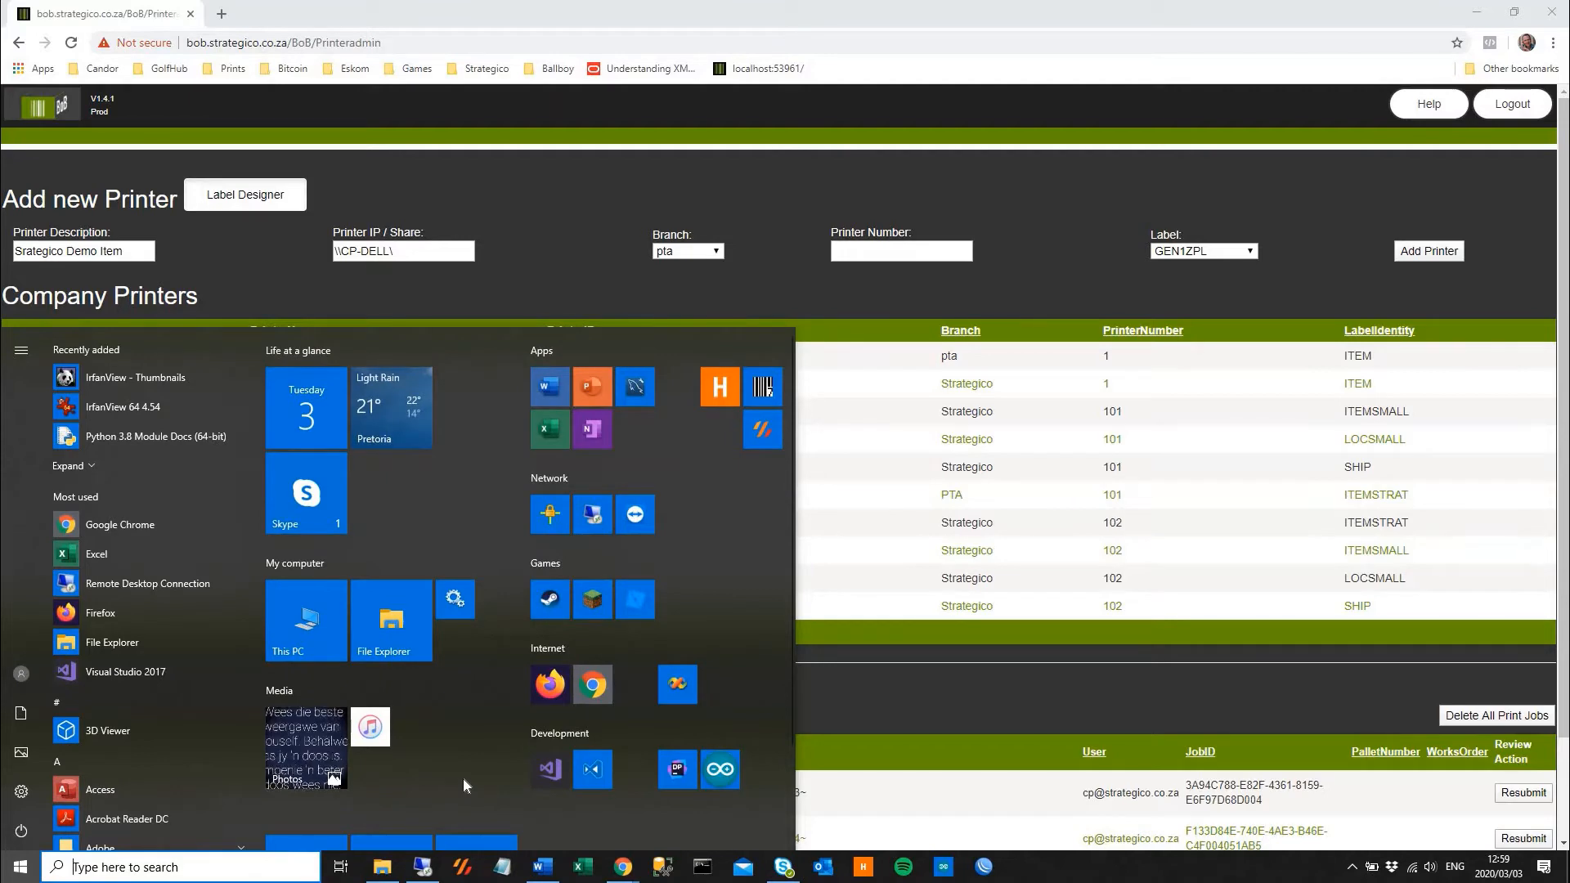
{"action": "type", "text": "printer"}
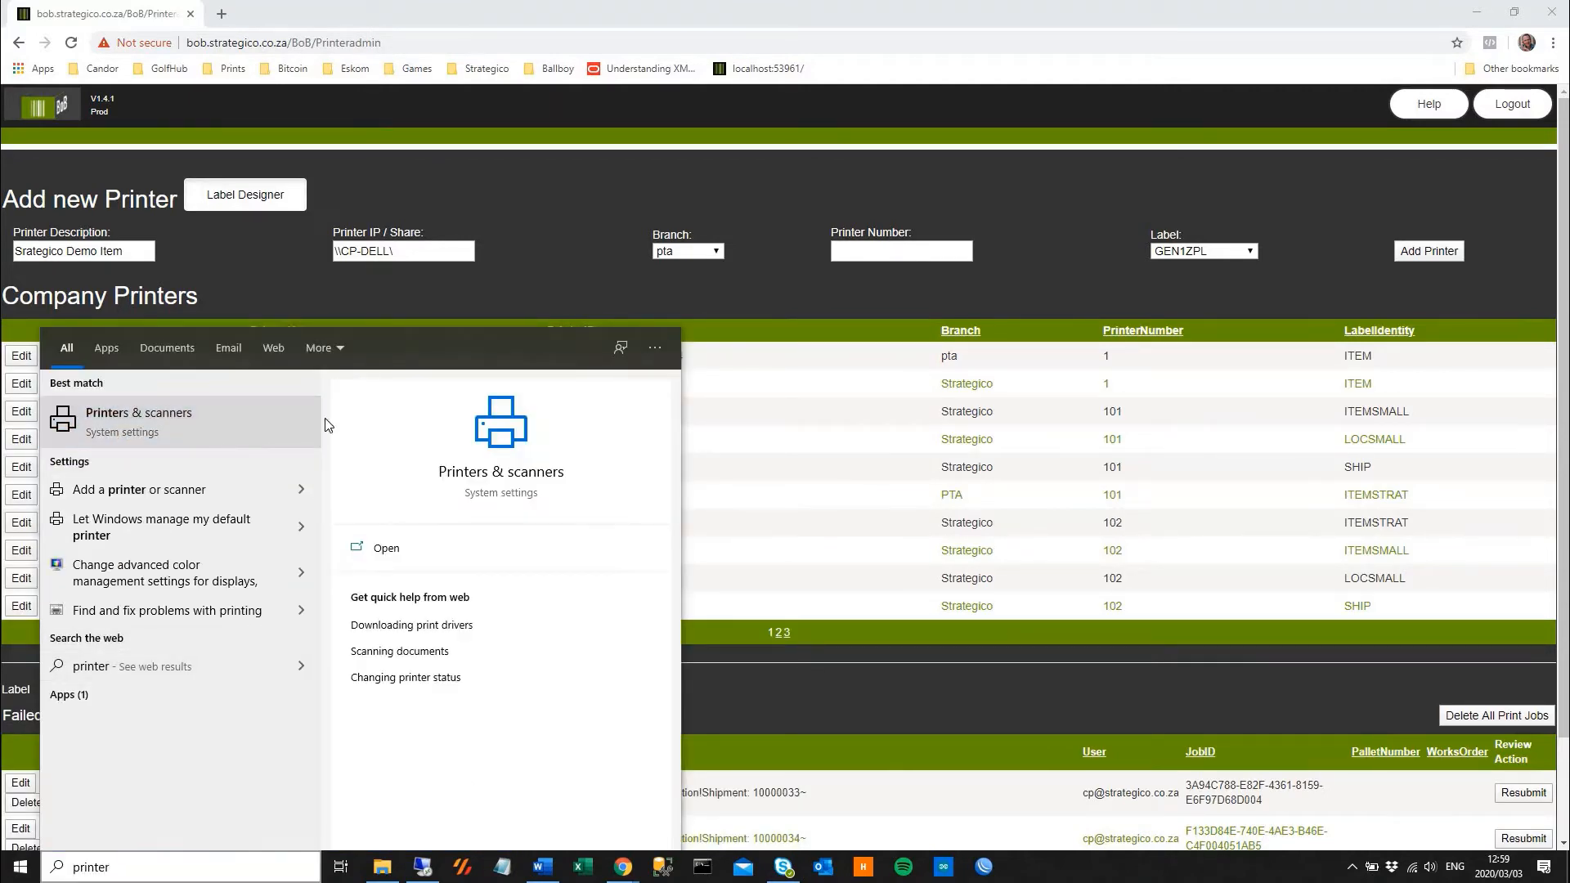
{"action": "key", "text": "Return"}
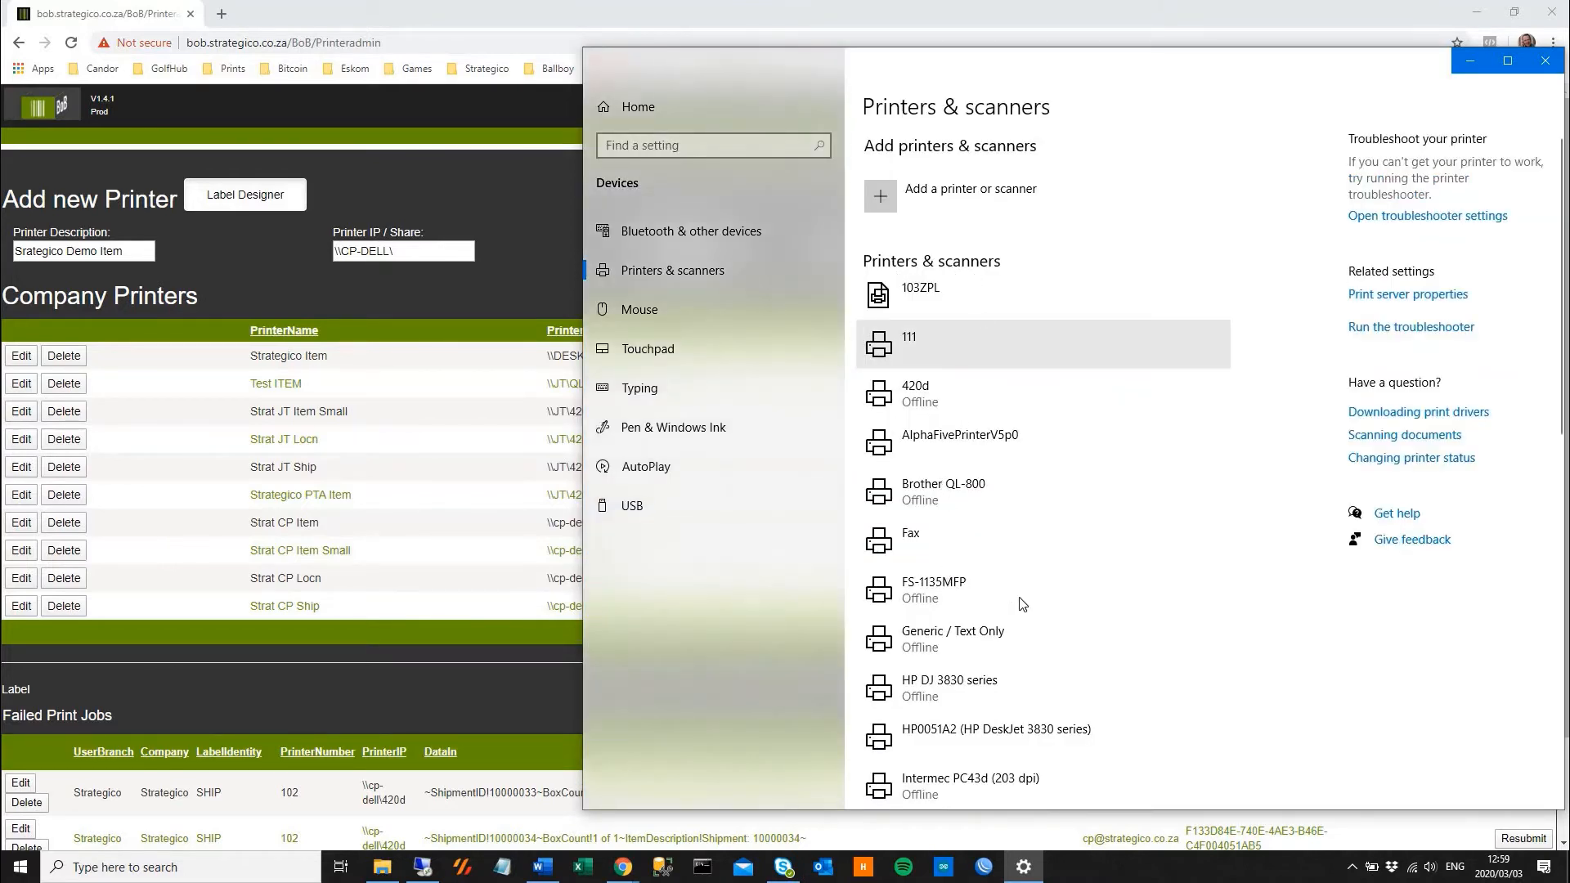
{"action": "left_click", "coordinate": [971, 490]}
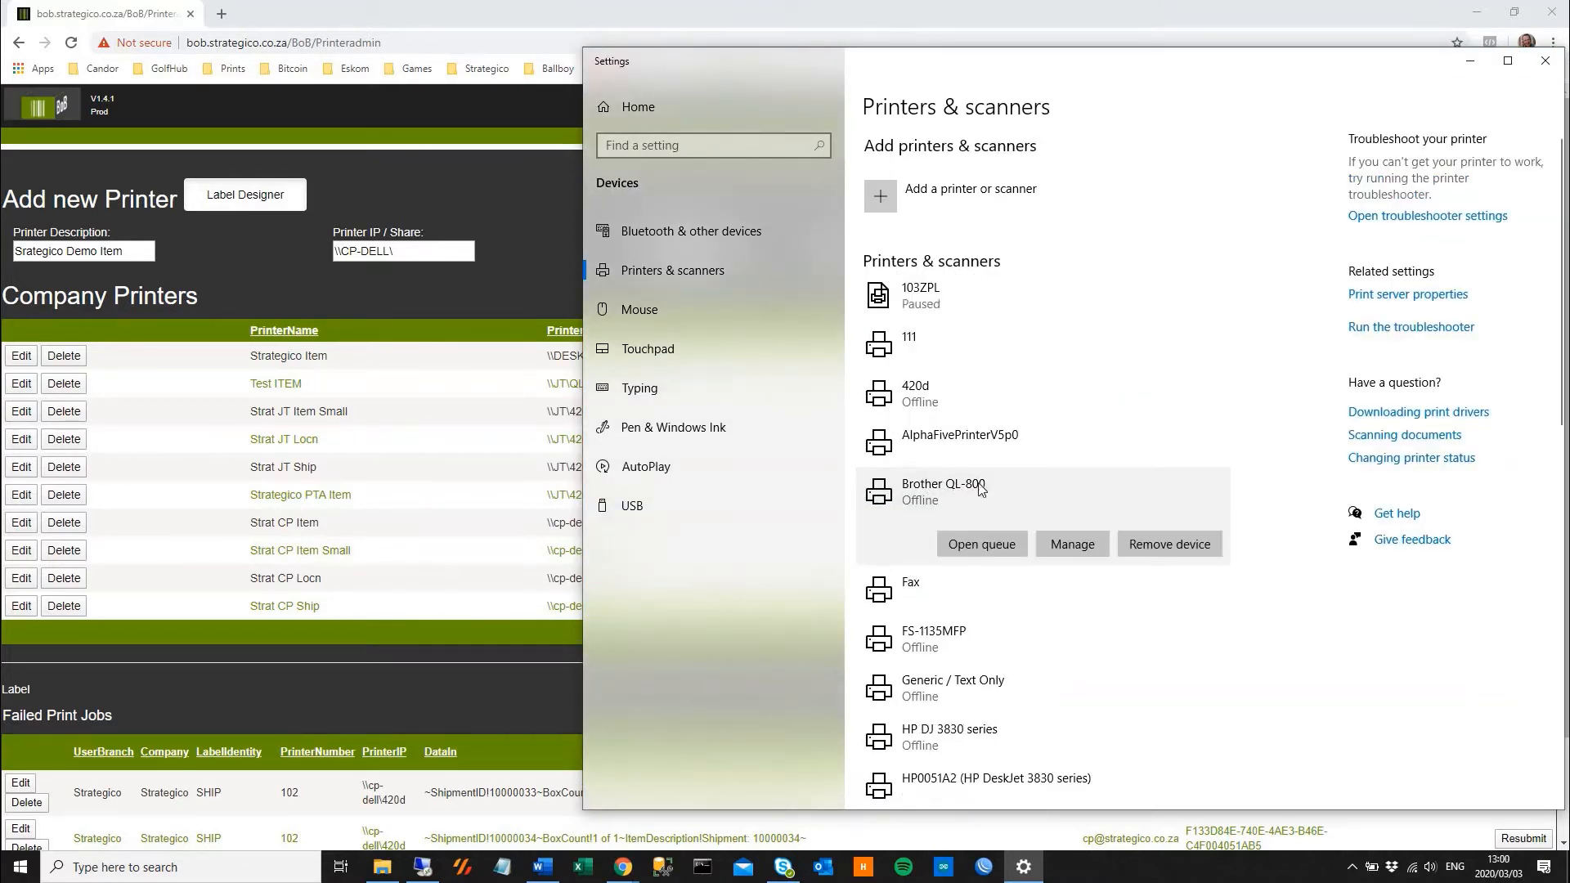
{"action": "left_click", "coordinate": [1071, 543]}
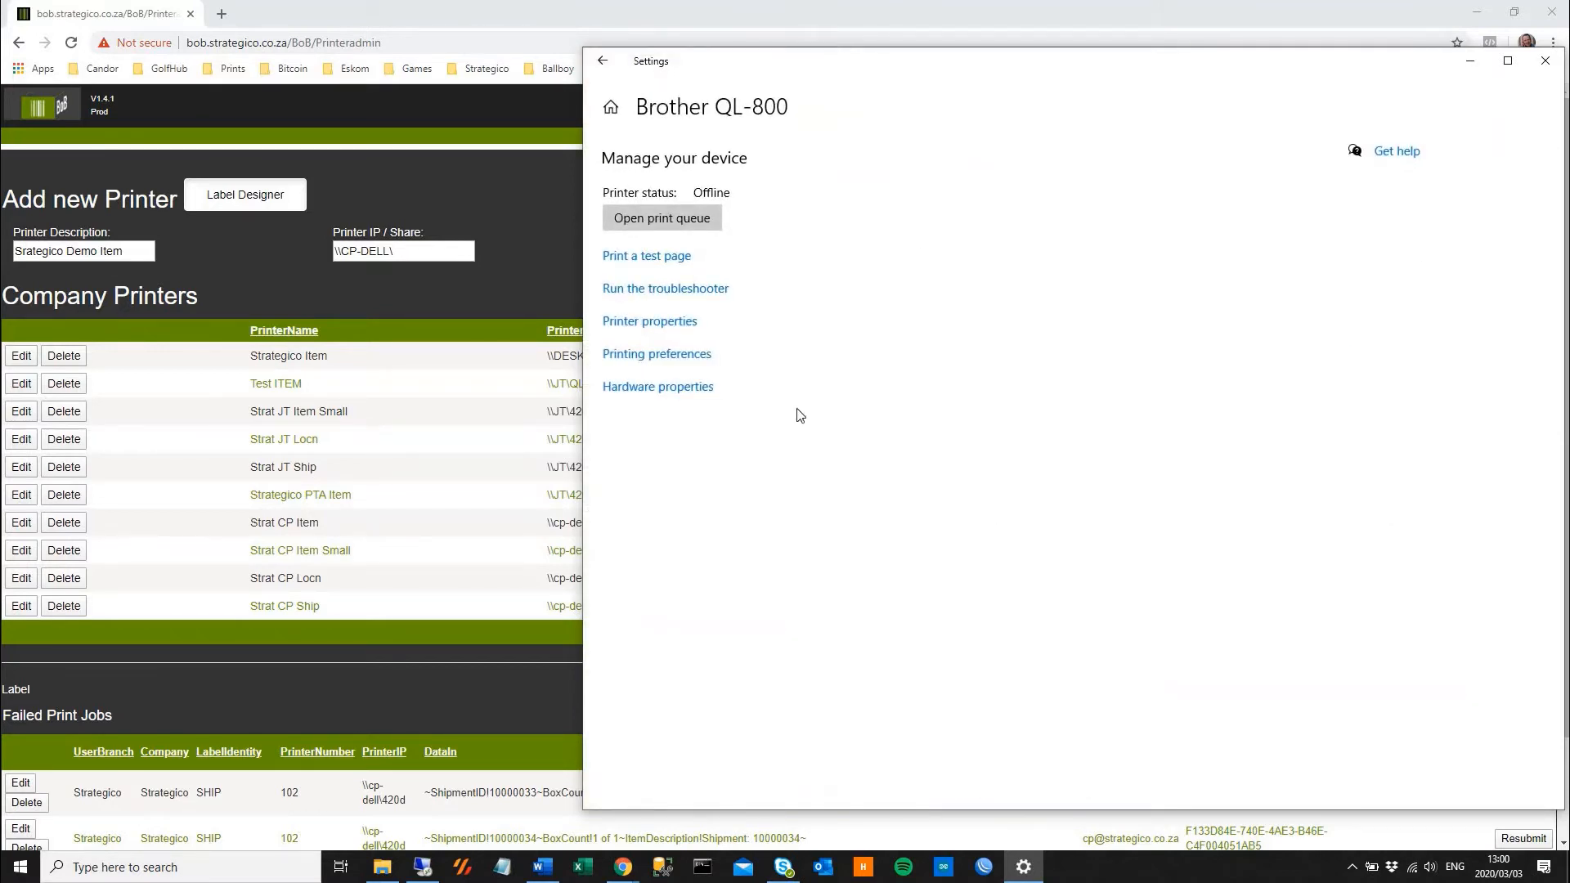
{"action": "left_click", "coordinate": [648, 328]}
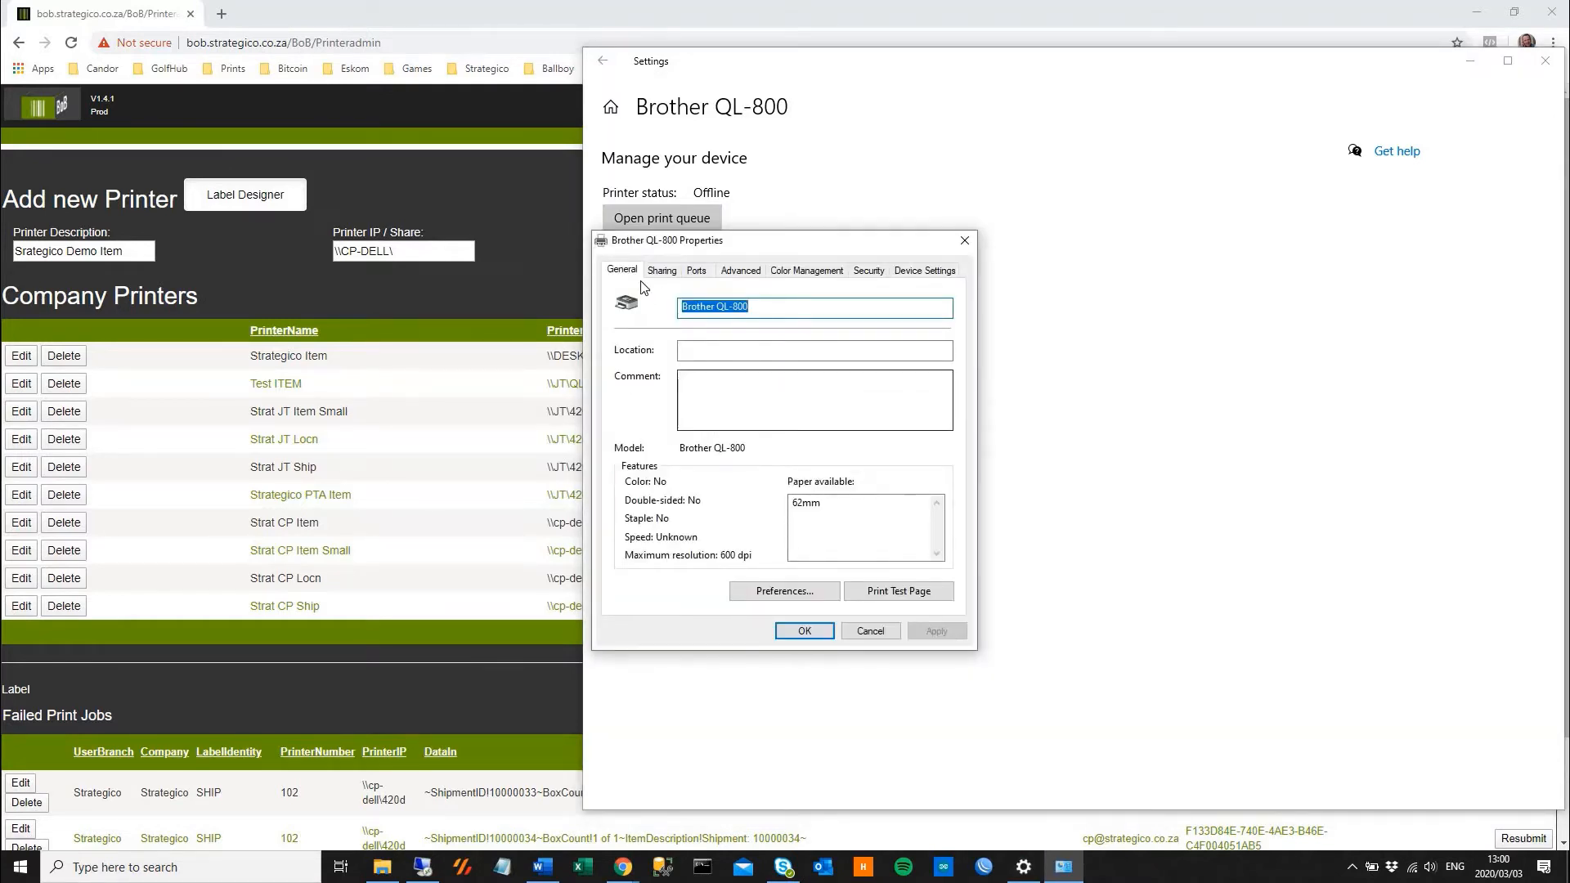
{"action": "left_click", "coordinate": [660, 271]}
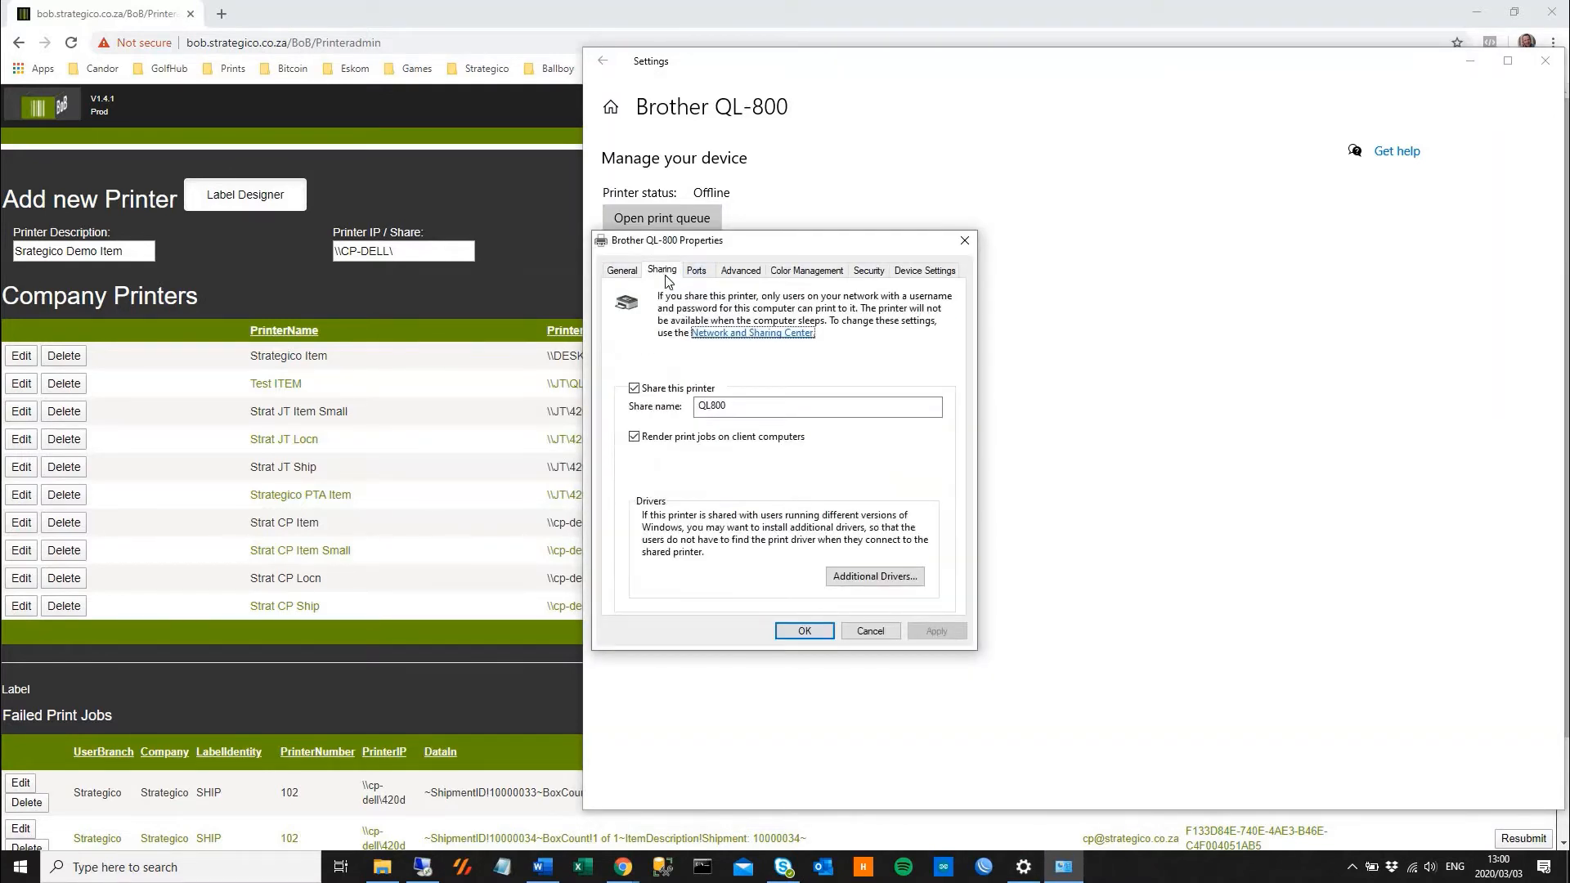
{"action": "double_click", "coordinate": [717, 409]}
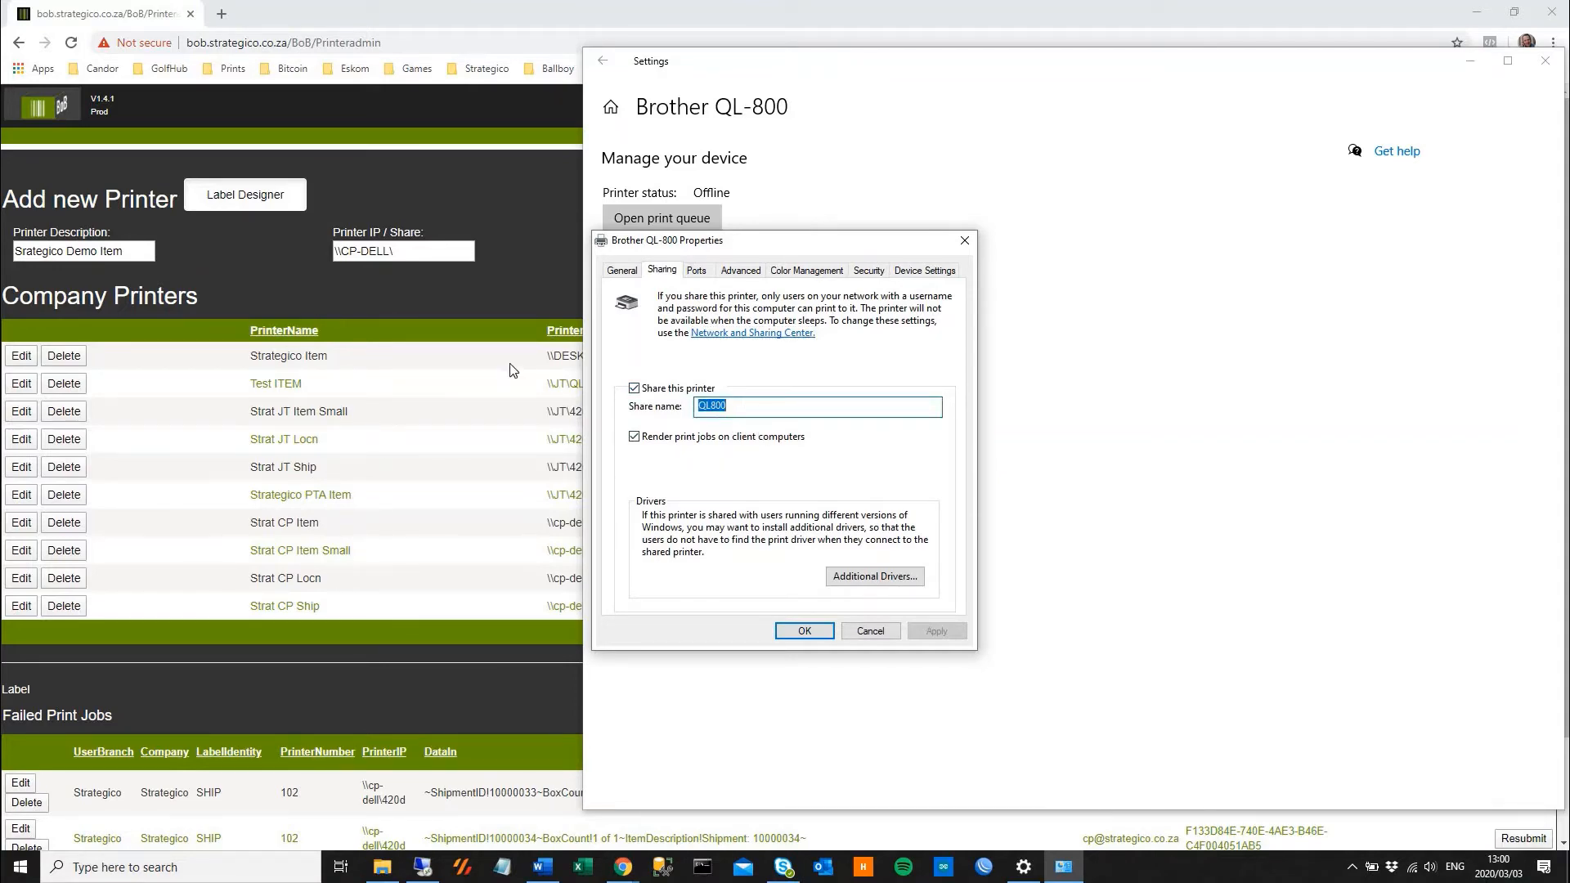
Complete the printer share path as \\CP-DELL\QL800 and set the branch to Strategico
{"action": "left_click", "coordinate": [400, 253]}
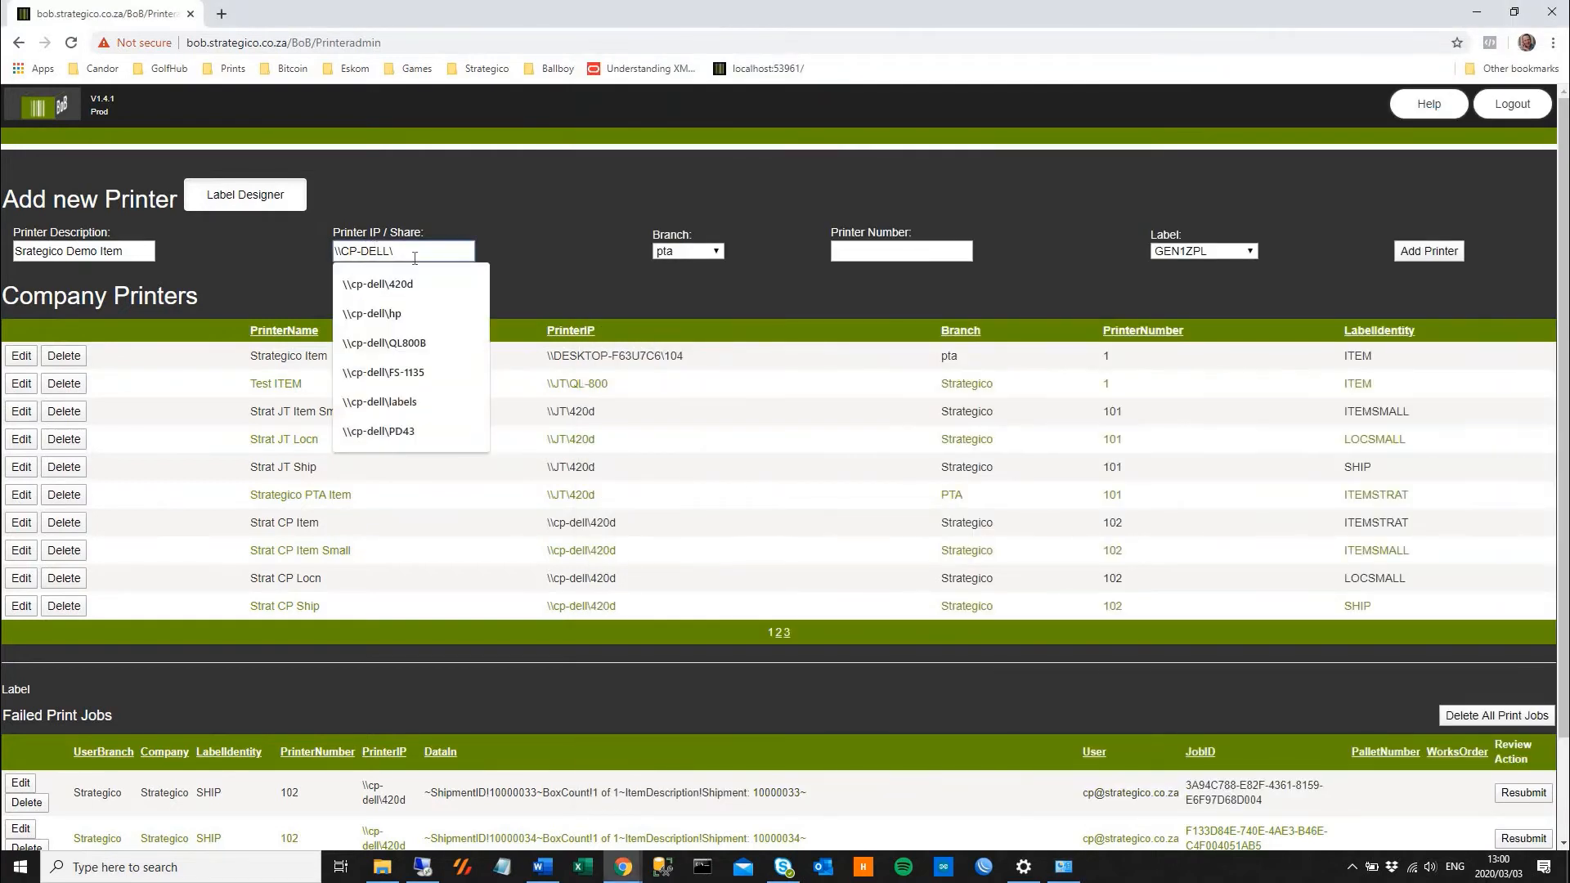
{"action": "type", "text": "QL800"}
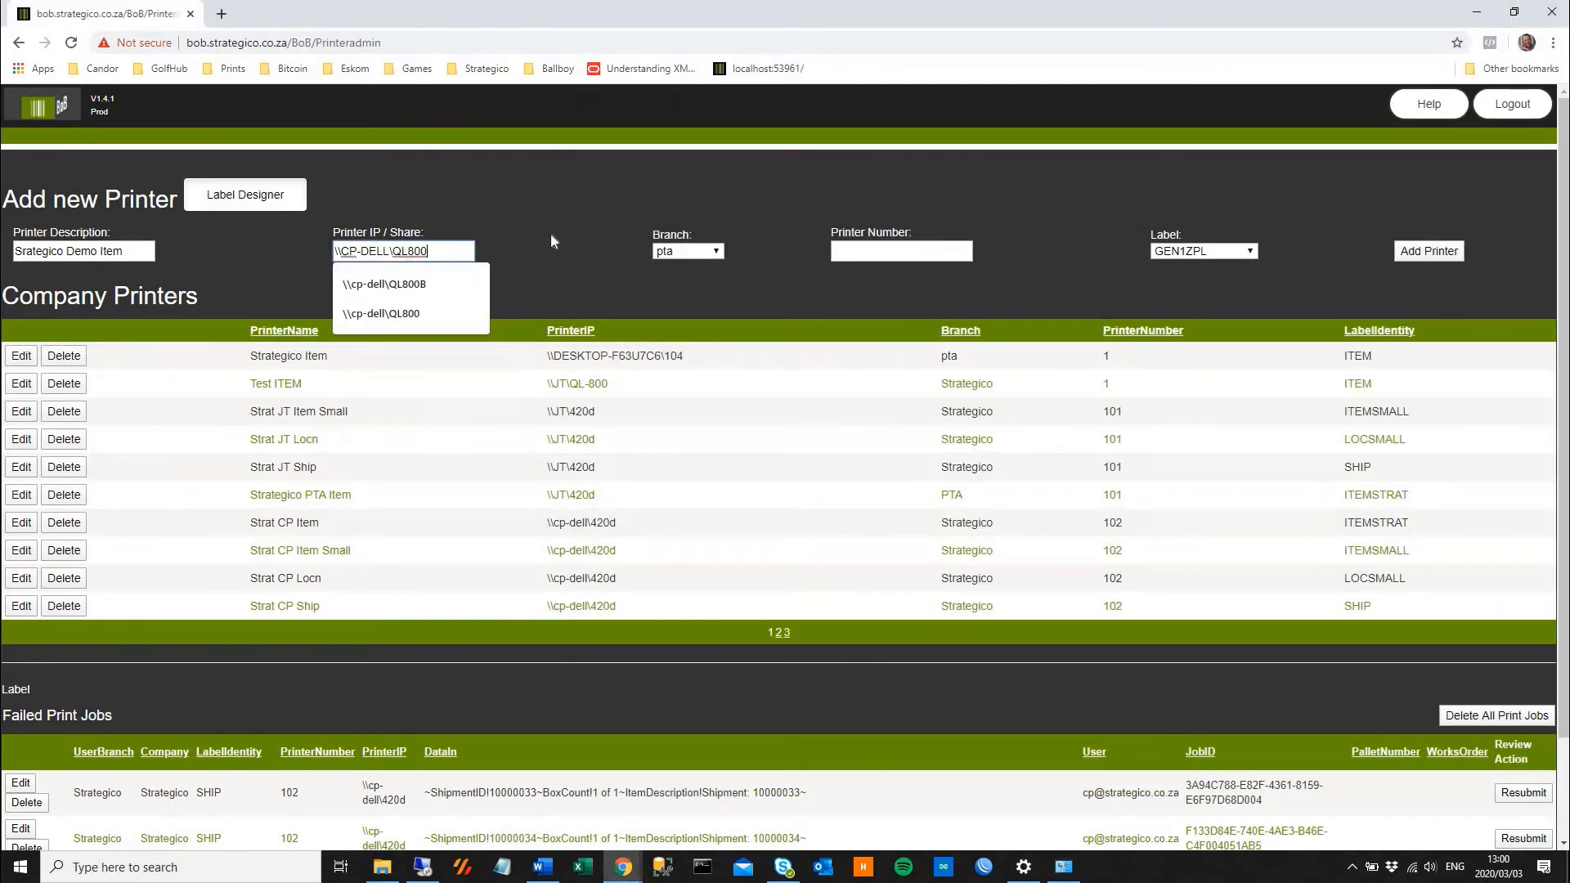
{"action": "left_click", "coordinate": [566, 278]}
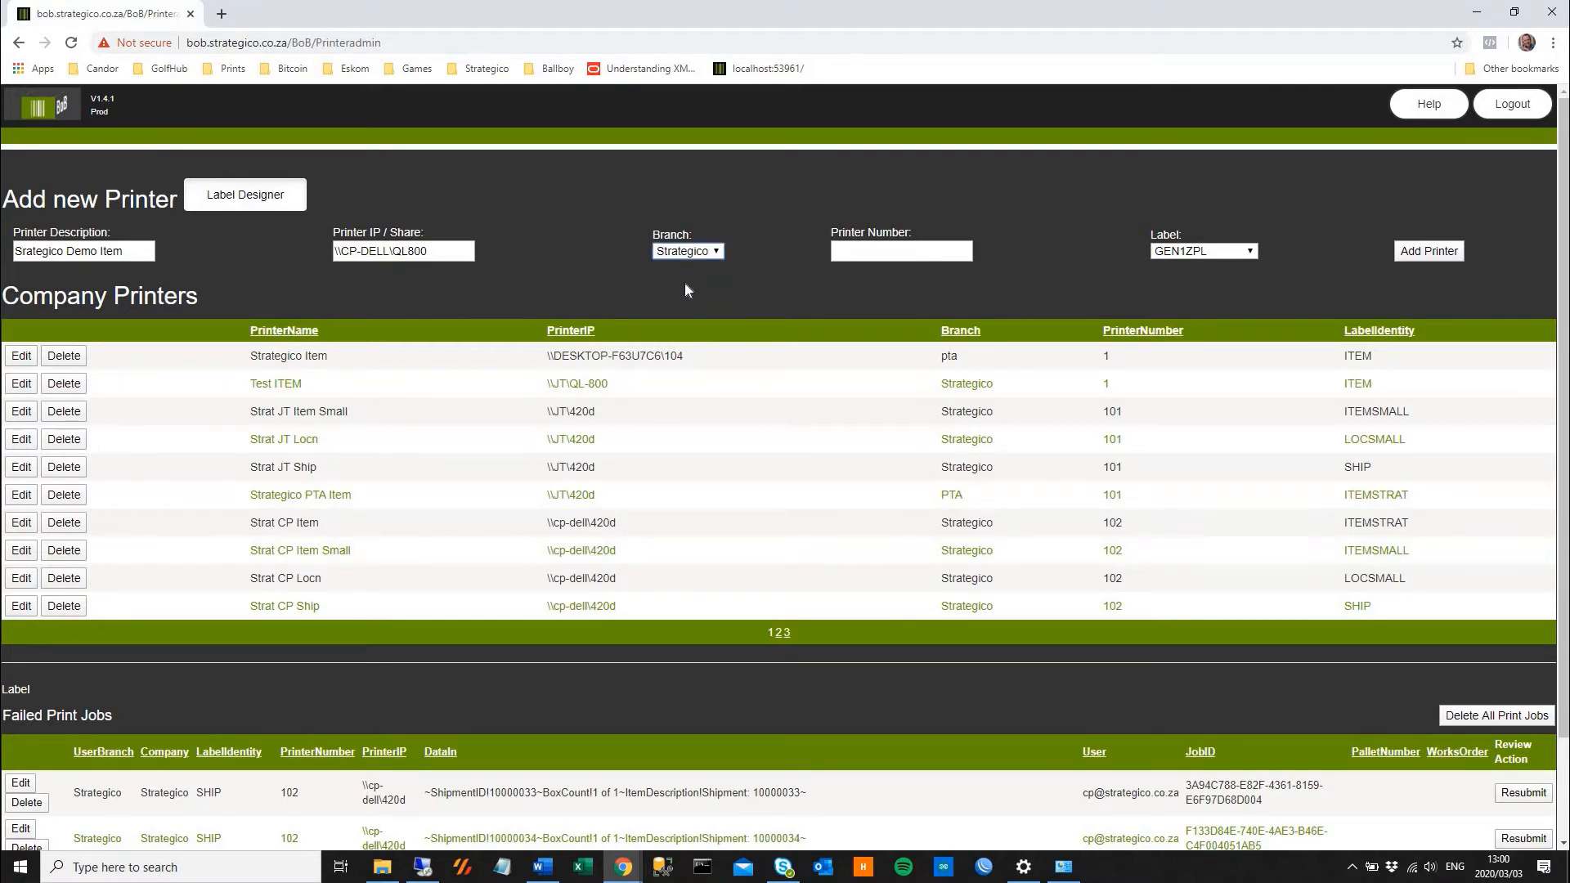
Set the new printer's number to 109
{"action": "left_click", "coordinate": [876, 253]}
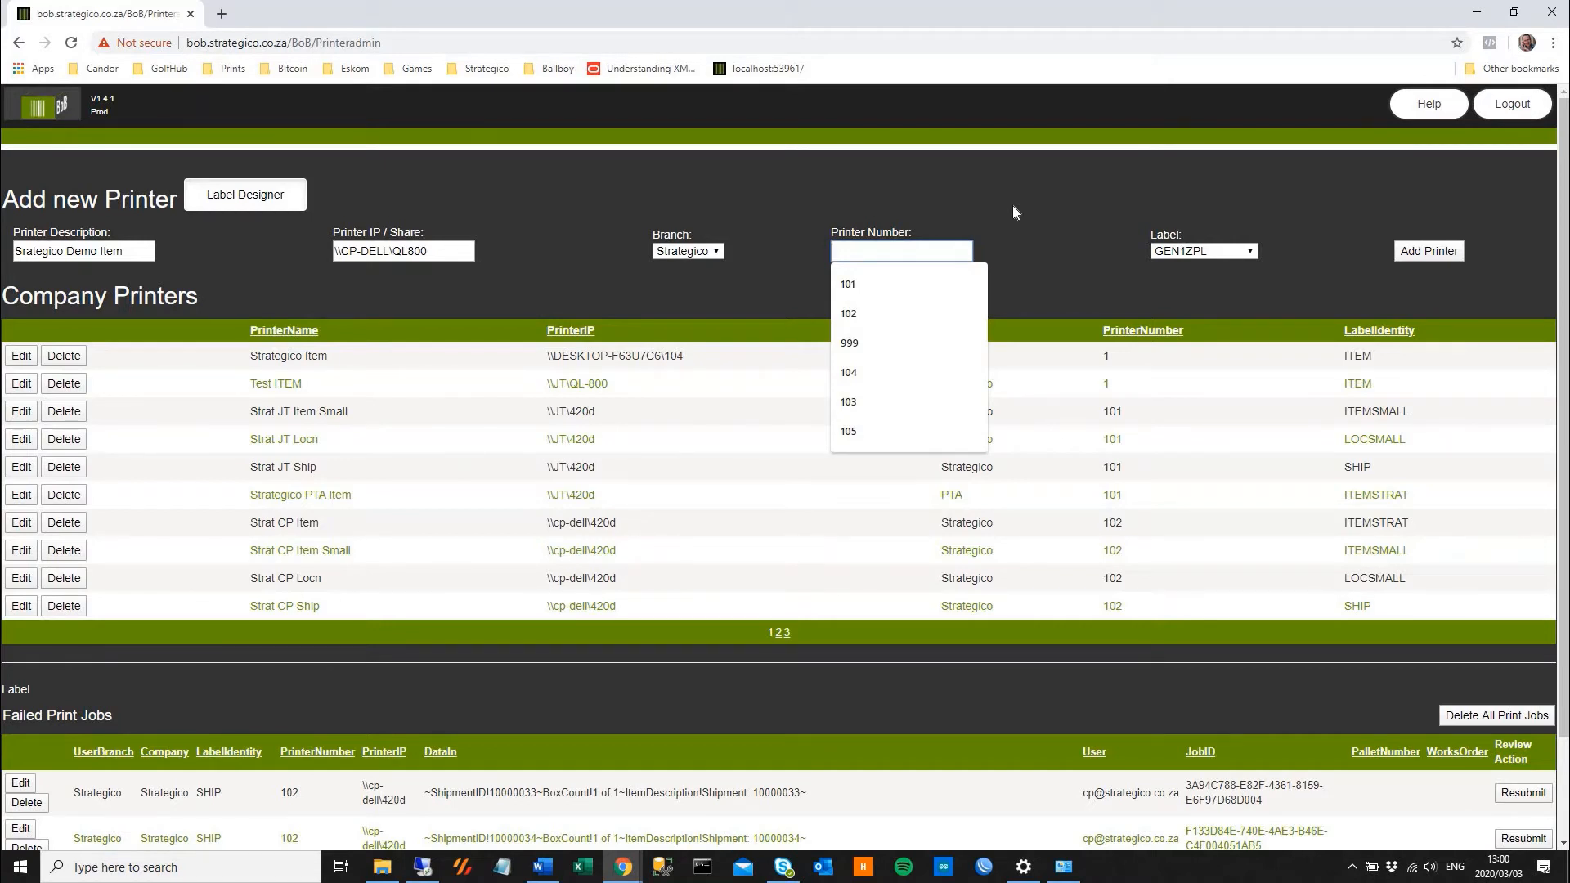
{"action": "type", "text": "109"}
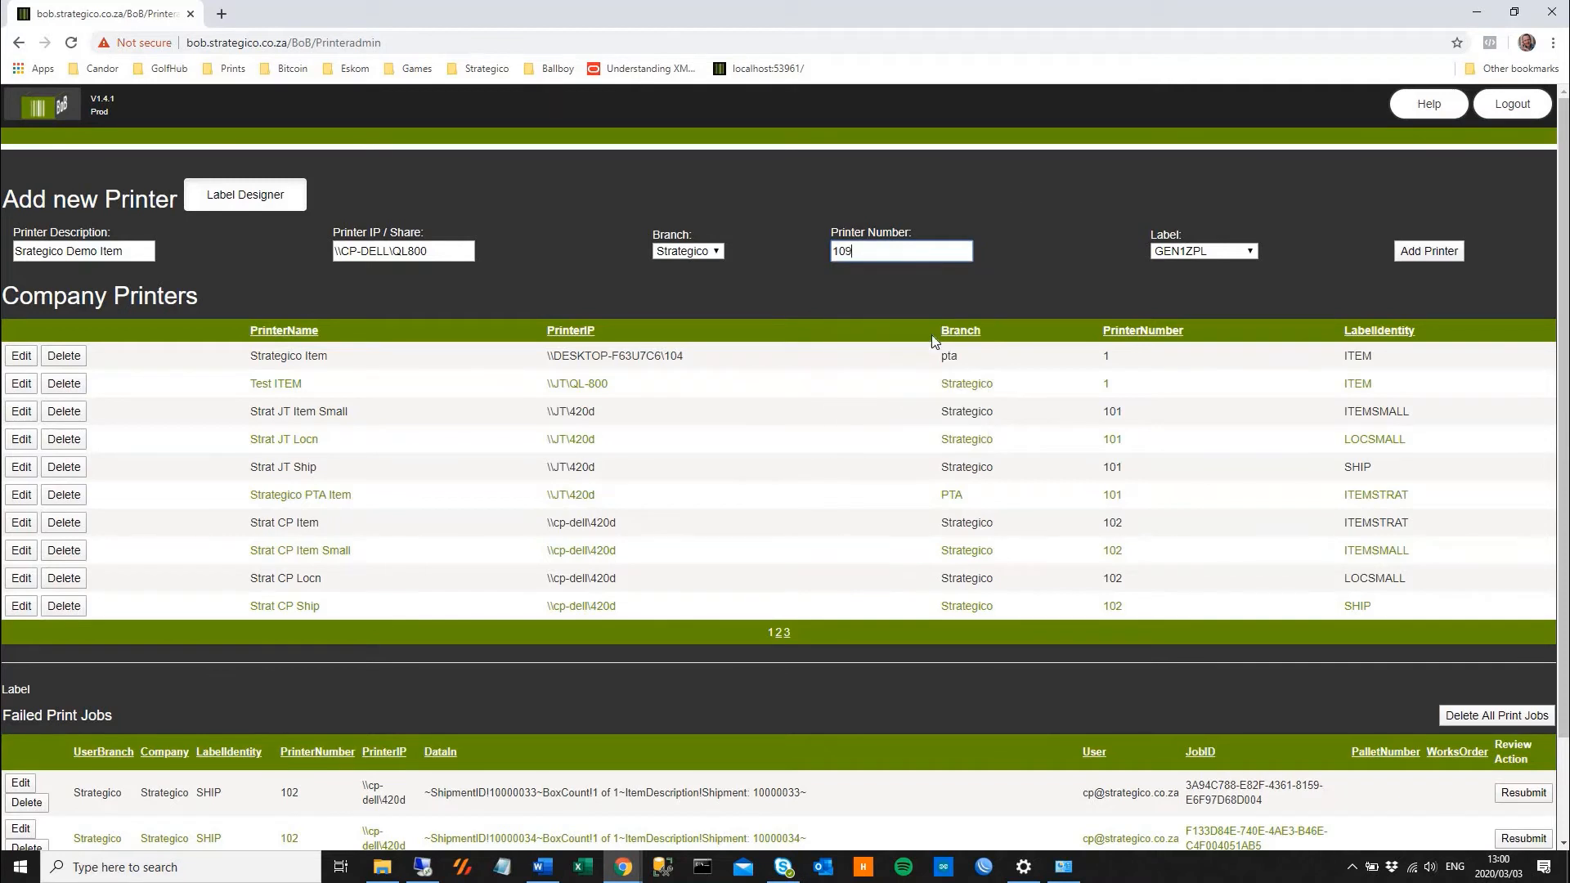
Review the available label formats and set the new printer's label to ITEMBROTHER
{"action": "left_click", "coordinate": [1202, 251]}
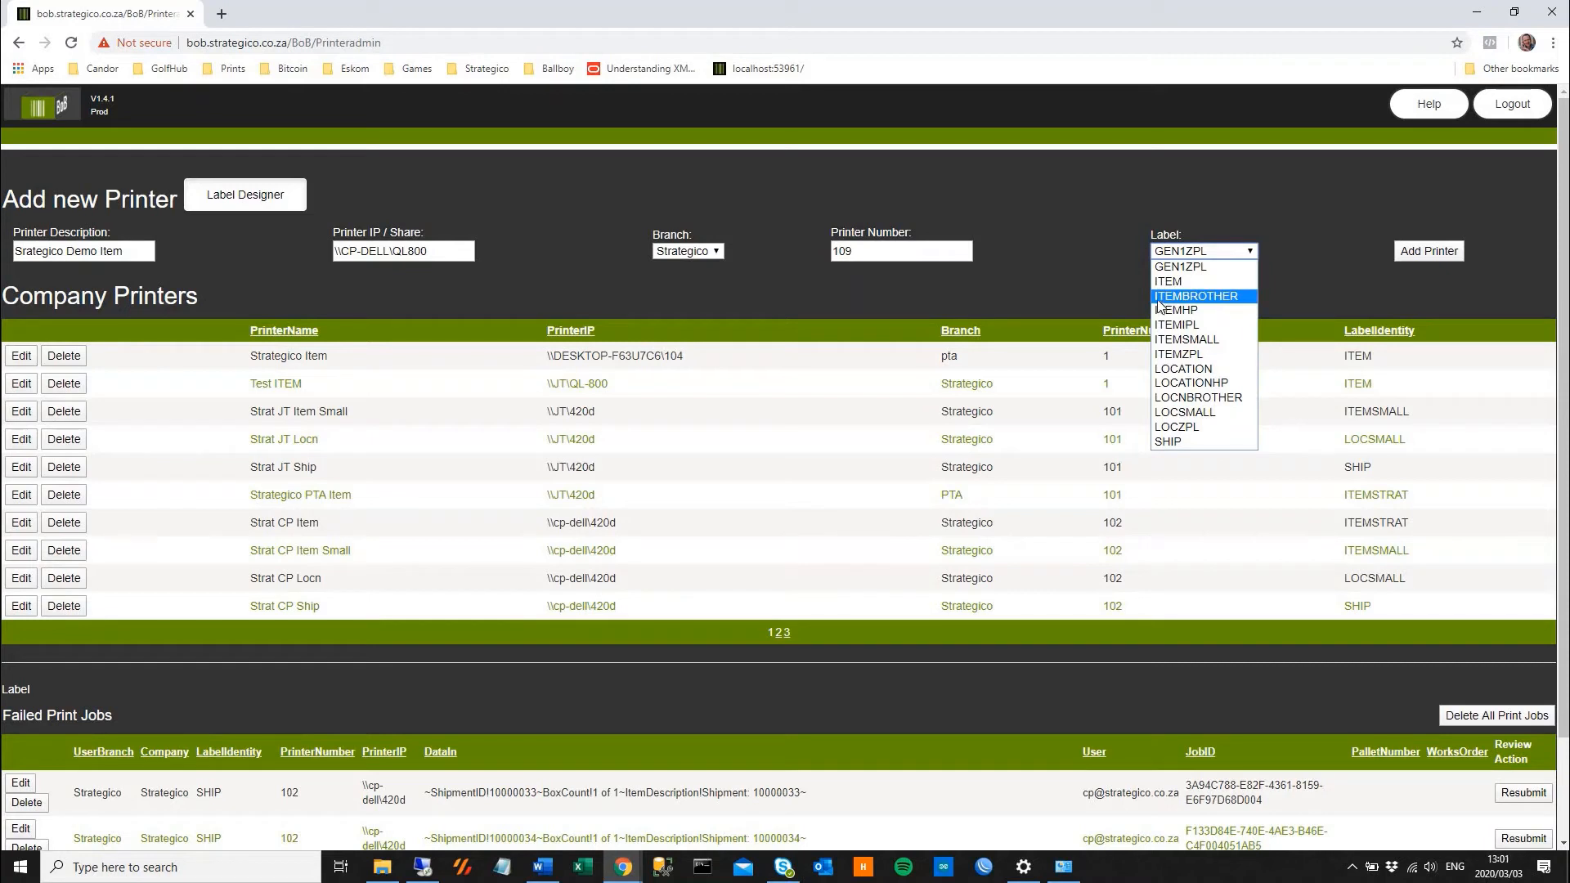
{"action": "left_click", "coordinate": [1207, 299]}
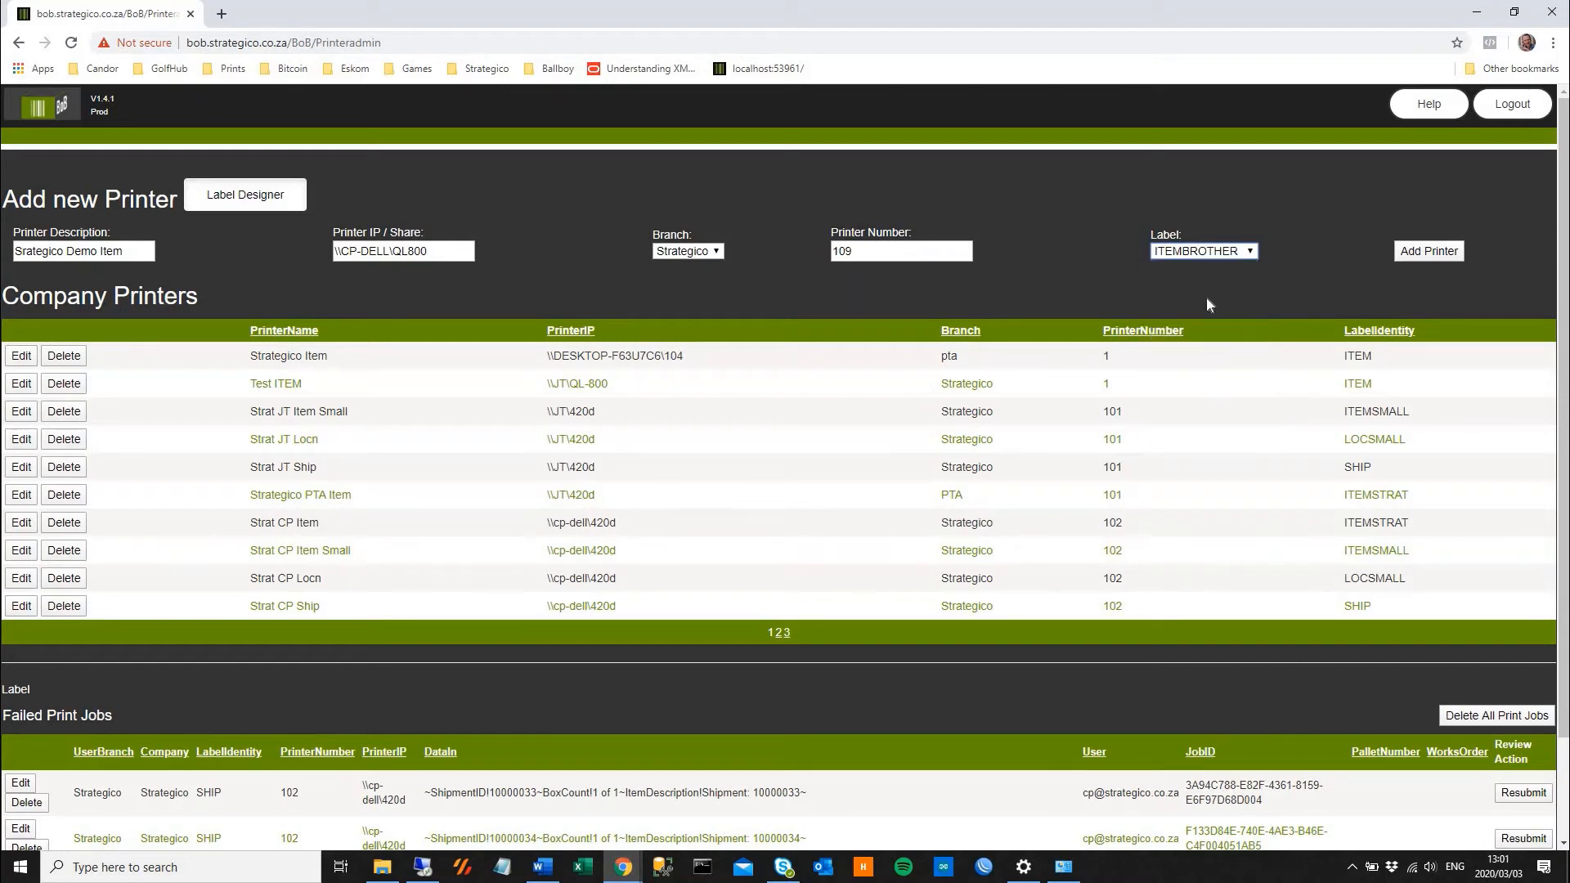
{"action": "left_click", "coordinate": [1205, 252]}
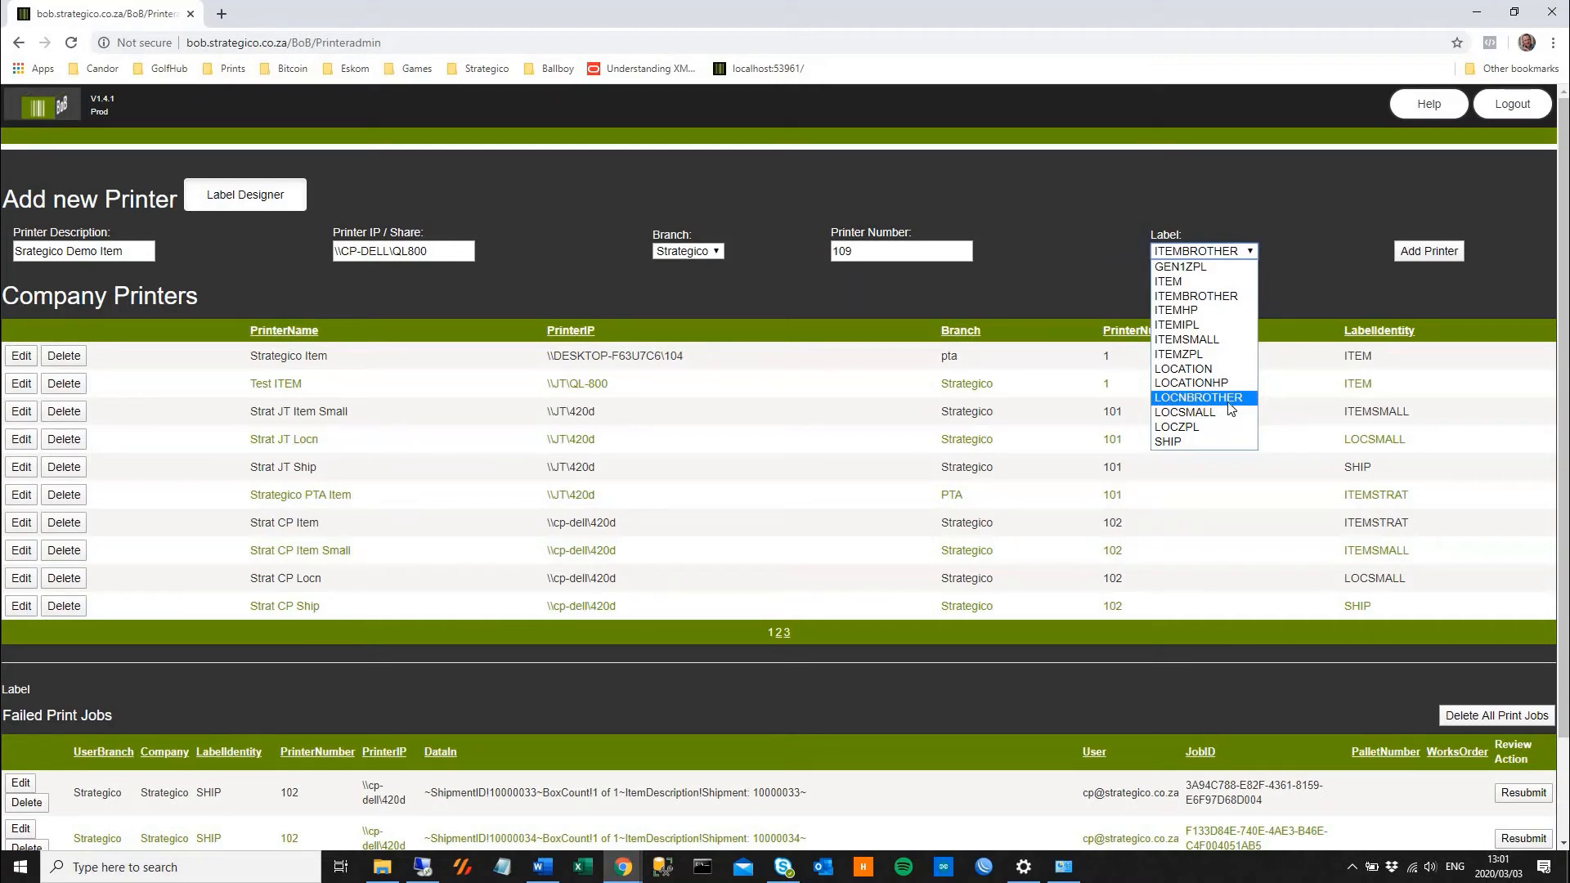
{"action": "key", "text": "Up"}
{"action": "key", "text": "Up"}
{"action": "key", "text": "Up"}
{"action": "key", "text": "Up"}
{"action": "key", "text": "Up"}
{"action": "key", "text": "Up"}
{"action": "key", "text": "Up"}
{"action": "key", "text": "Up"}
{"action": "key", "text": "Up"}
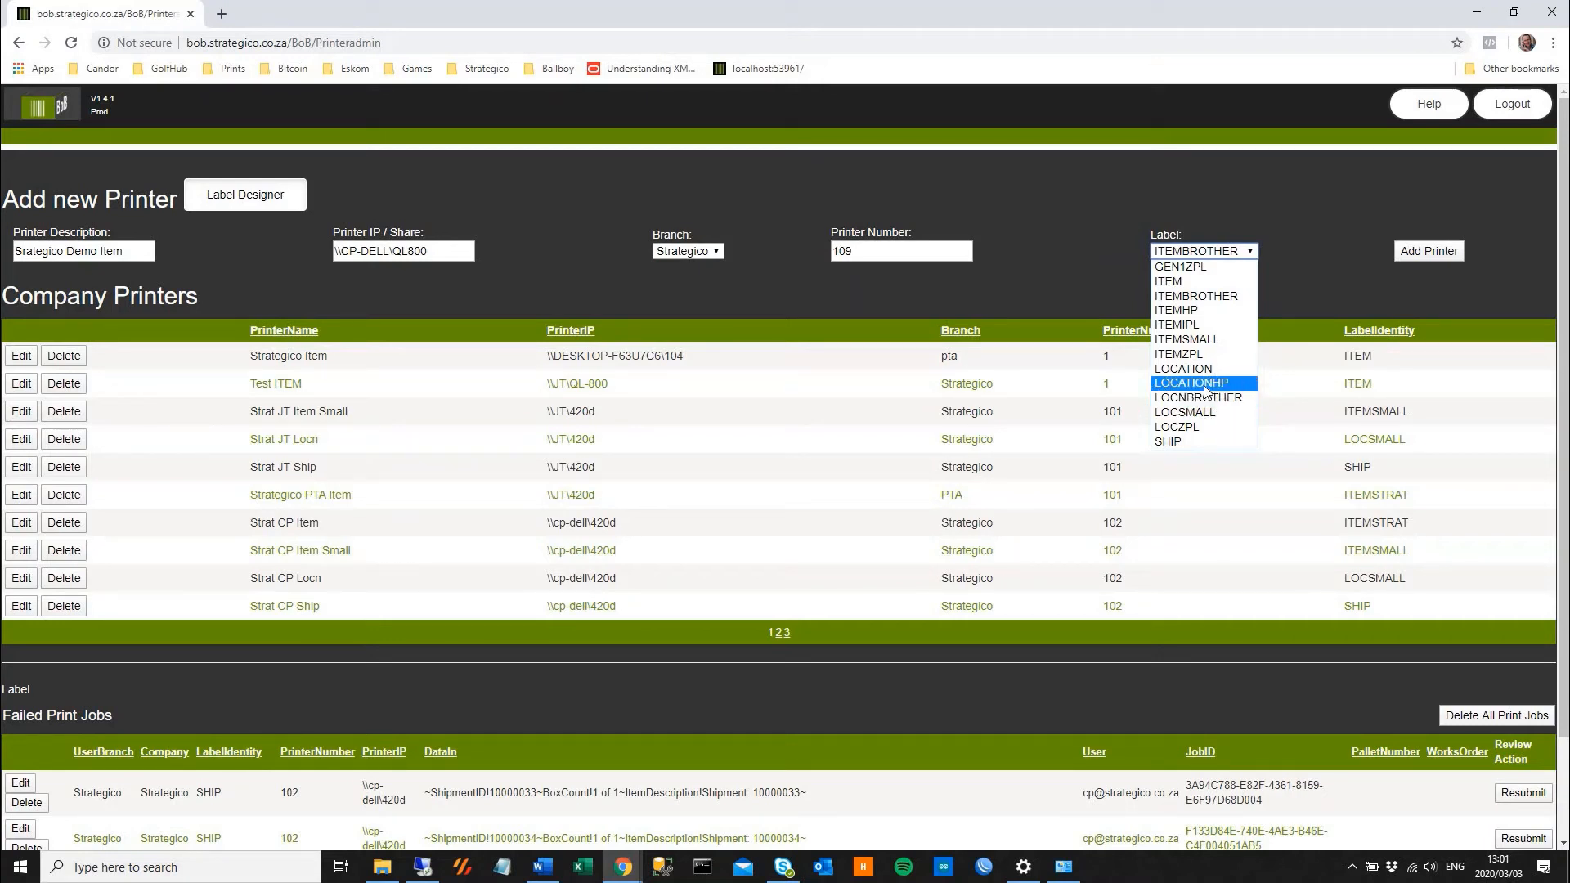
{"action": "left_click", "coordinate": [1198, 298]}
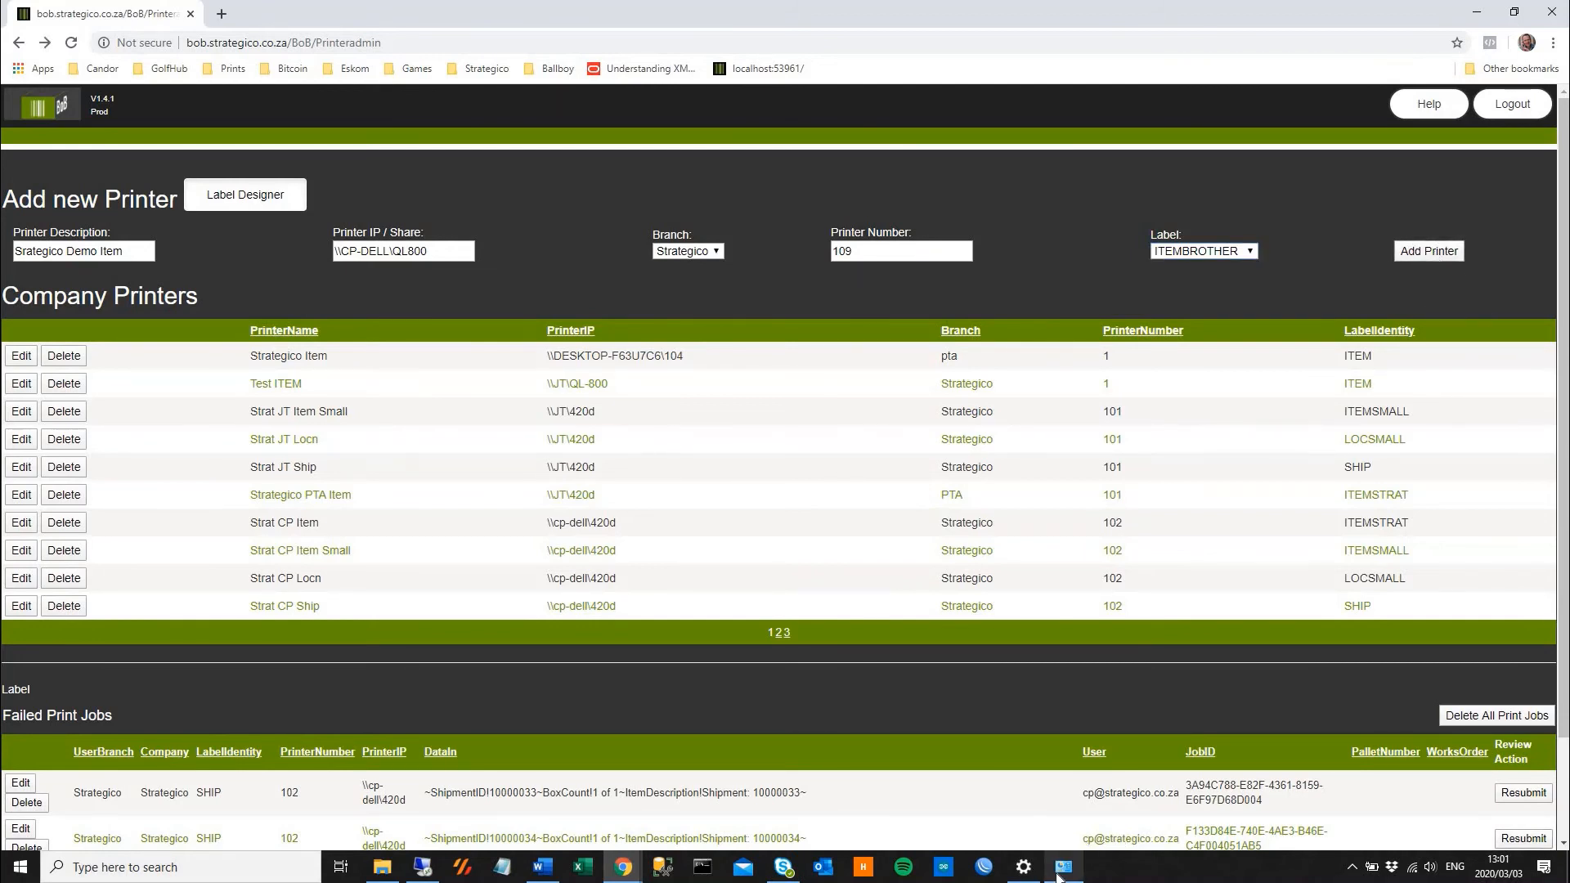
Change the printer number to 900 and add the printer to the company printers
{"action": "mouse_move", "coordinate": [1058, 877]}
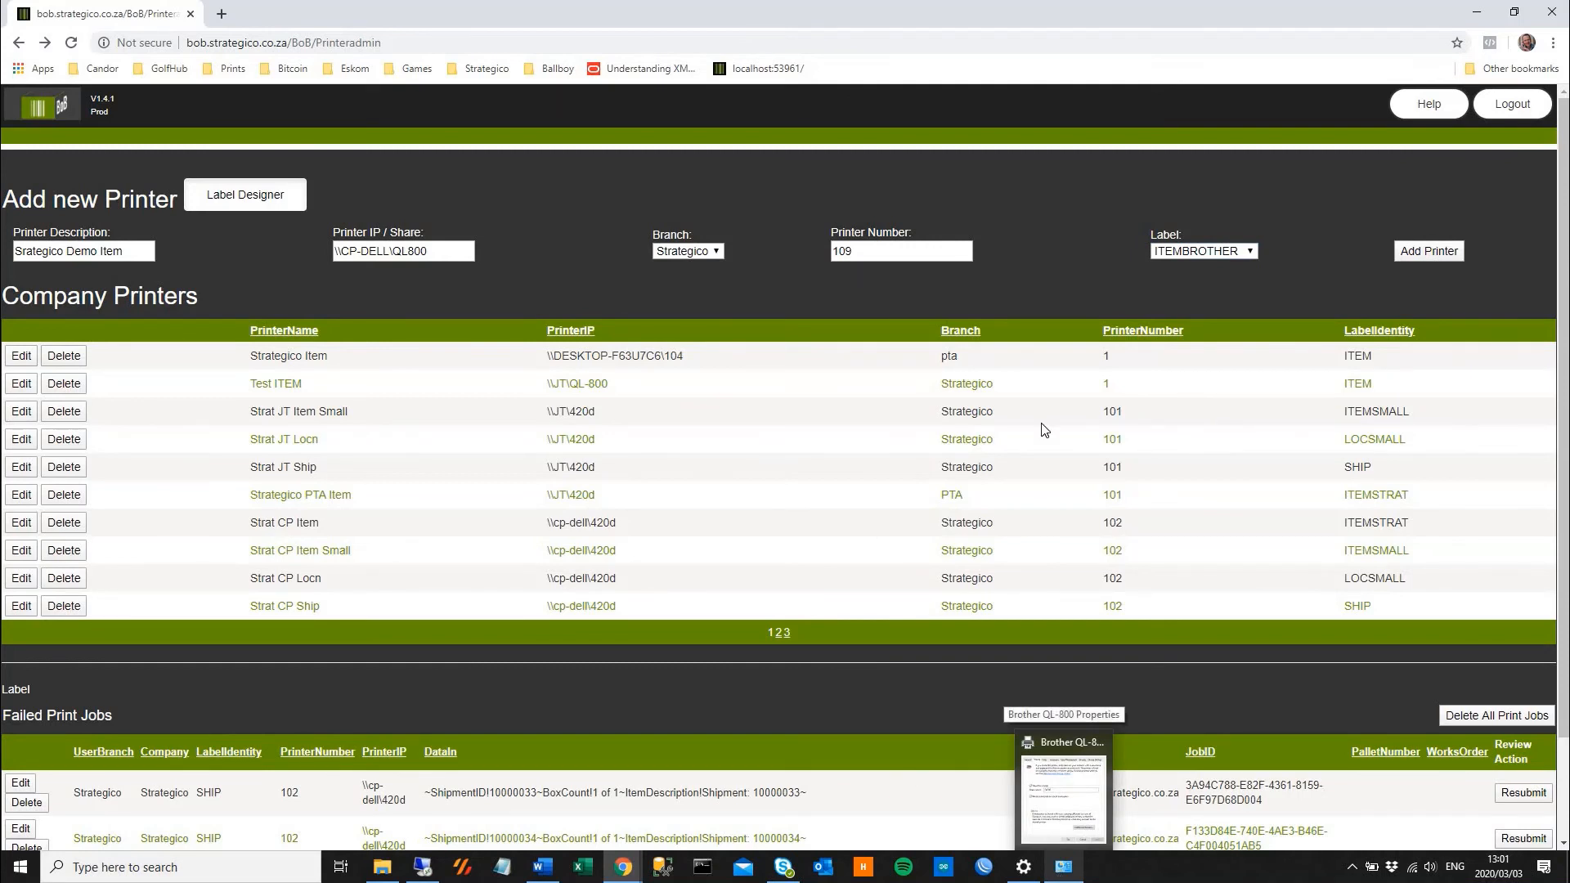
{"action": "left_click_drag", "start_coordinate": [911, 260], "coordinate": [697, 260]}
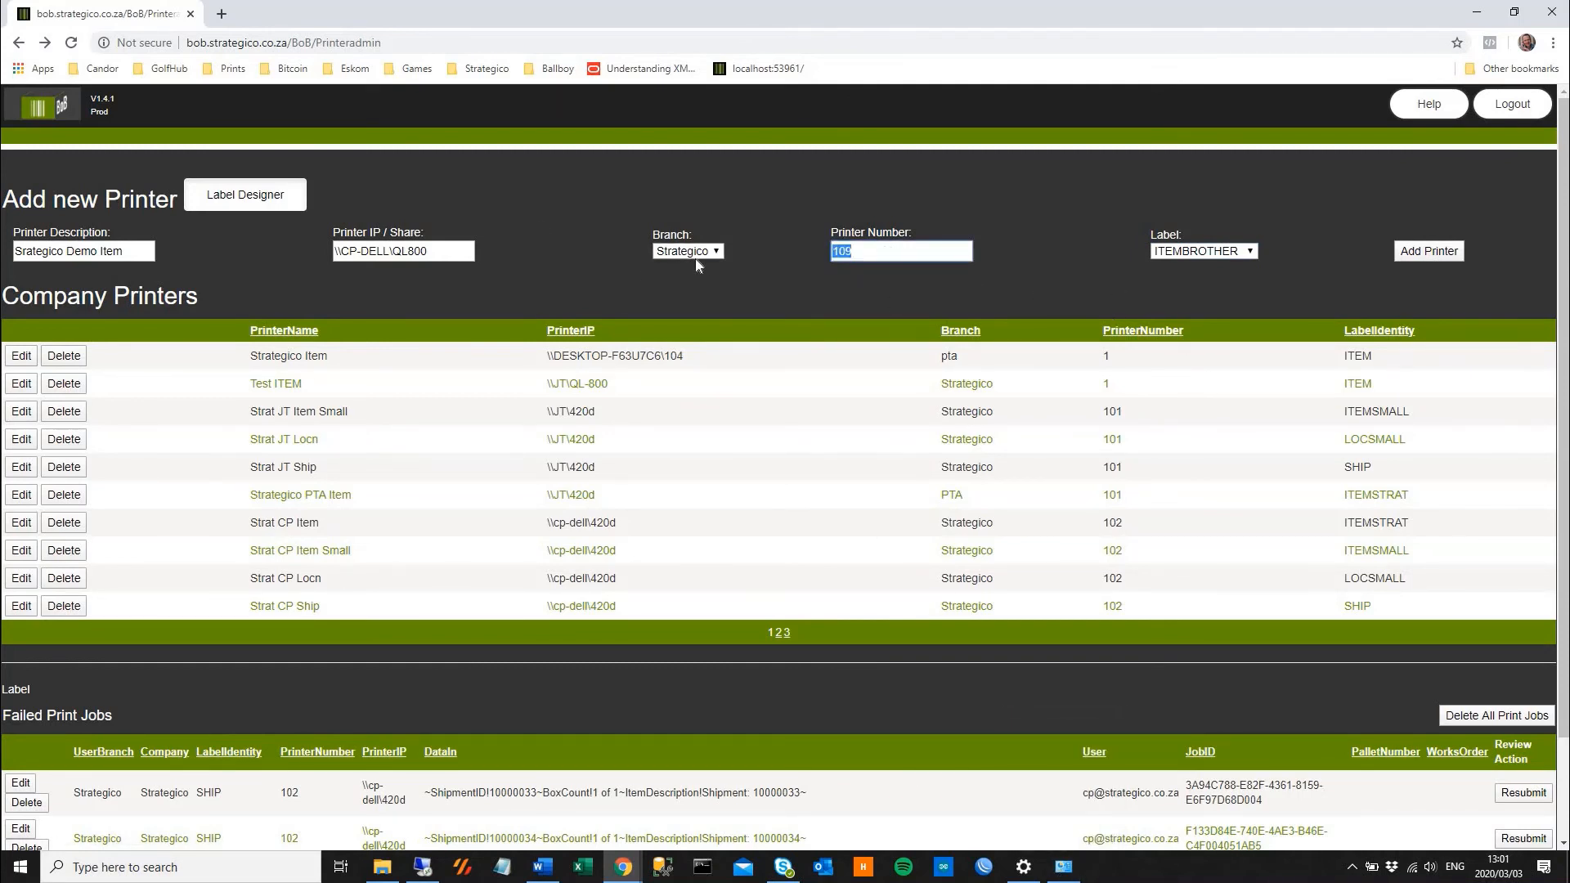
{"action": "type", "text": "900"}
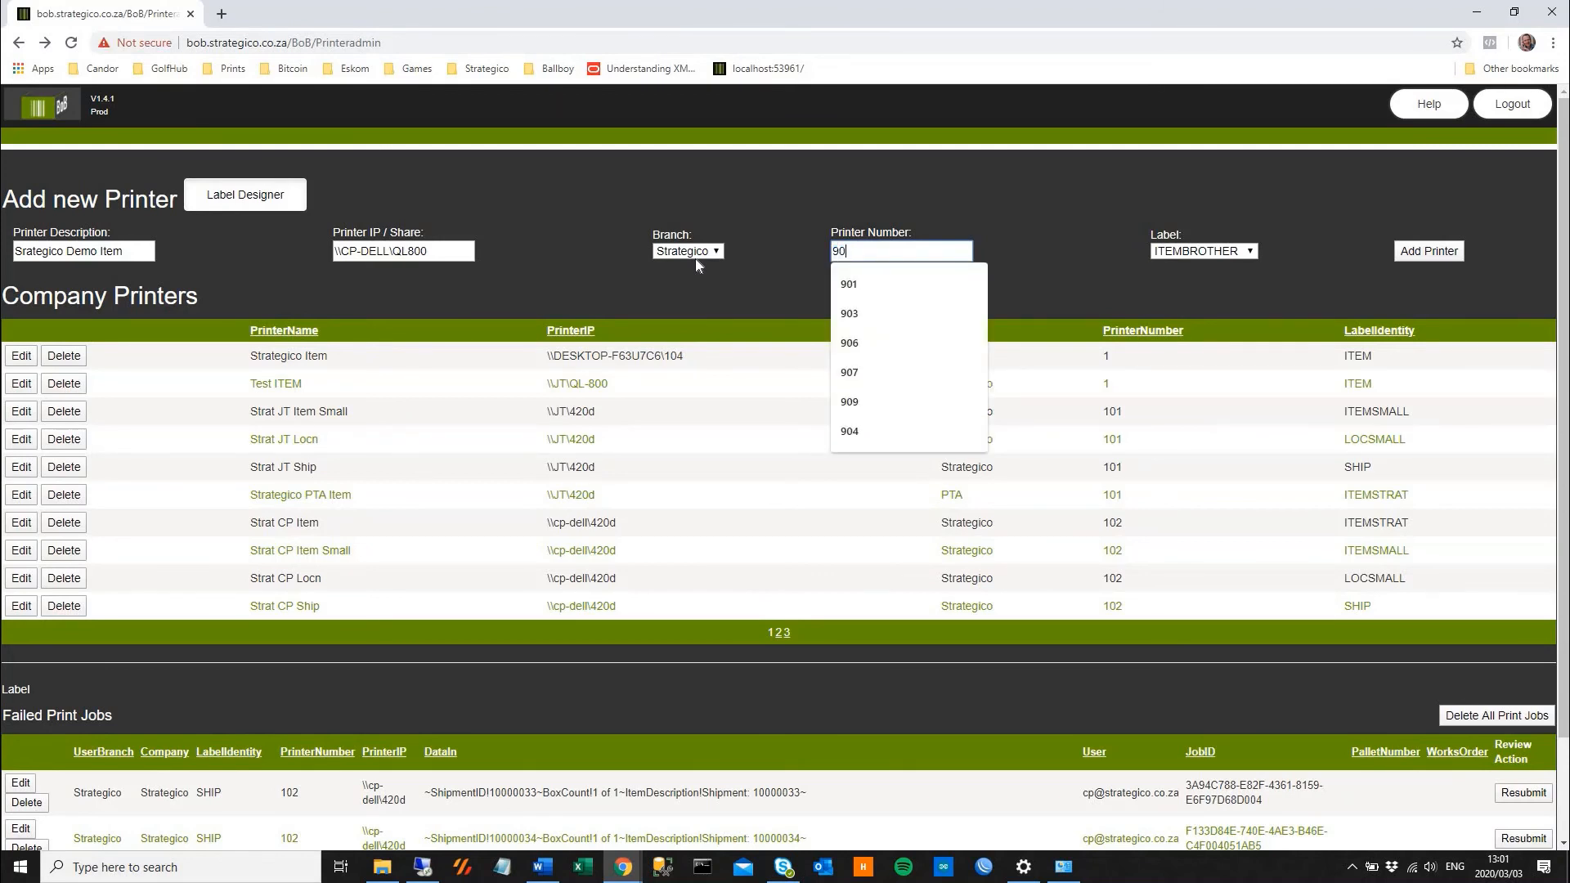
{"action": "left_click", "coordinate": [1066, 252]}
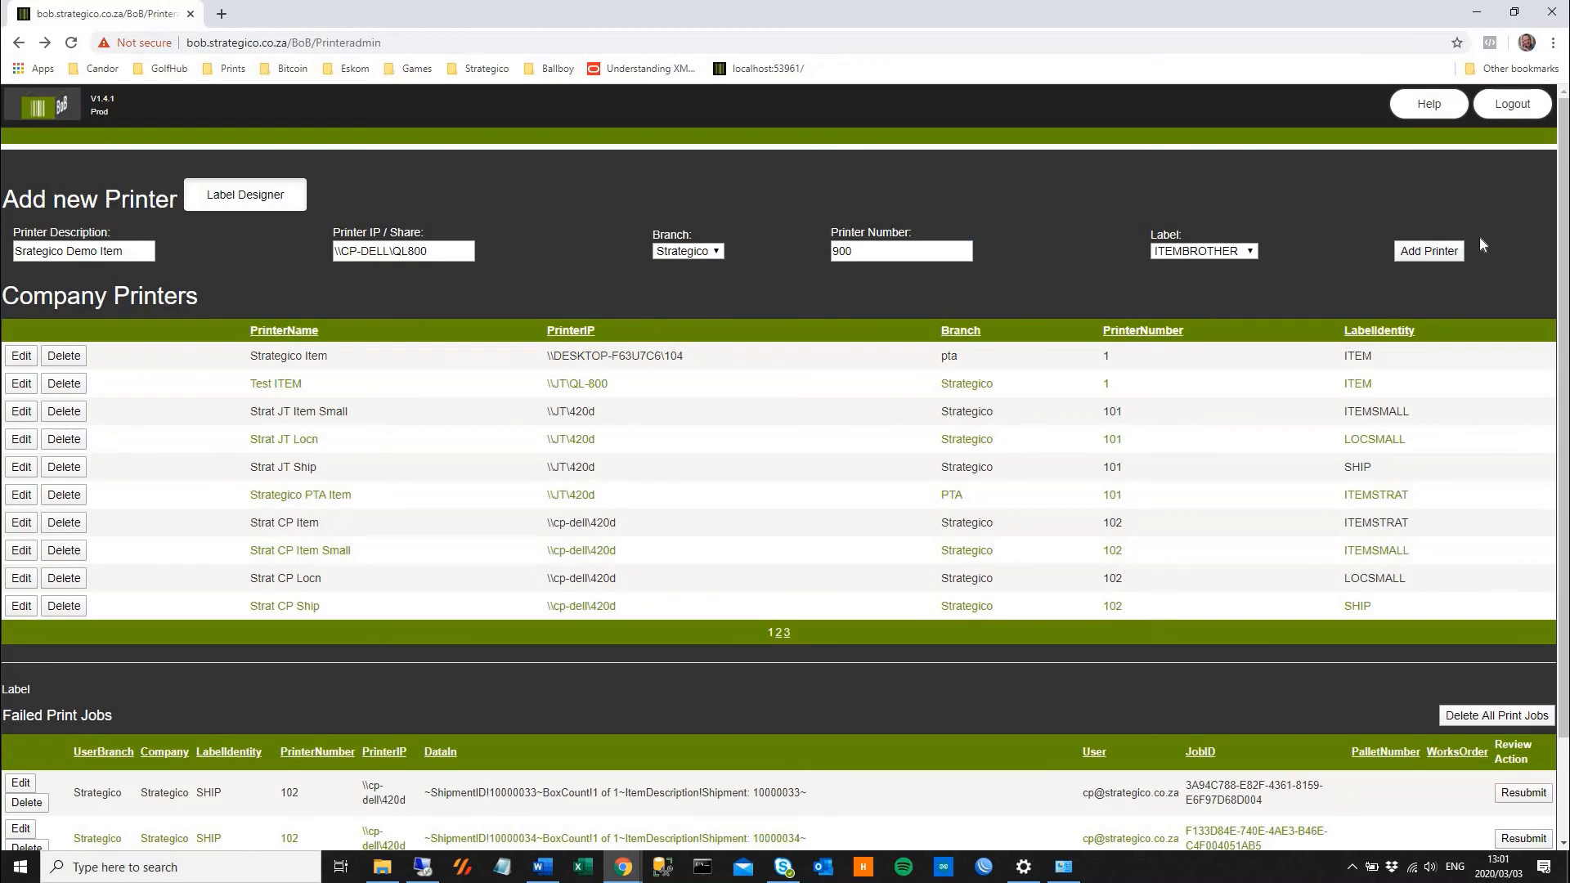
{"action": "left_click", "coordinate": [1430, 253]}
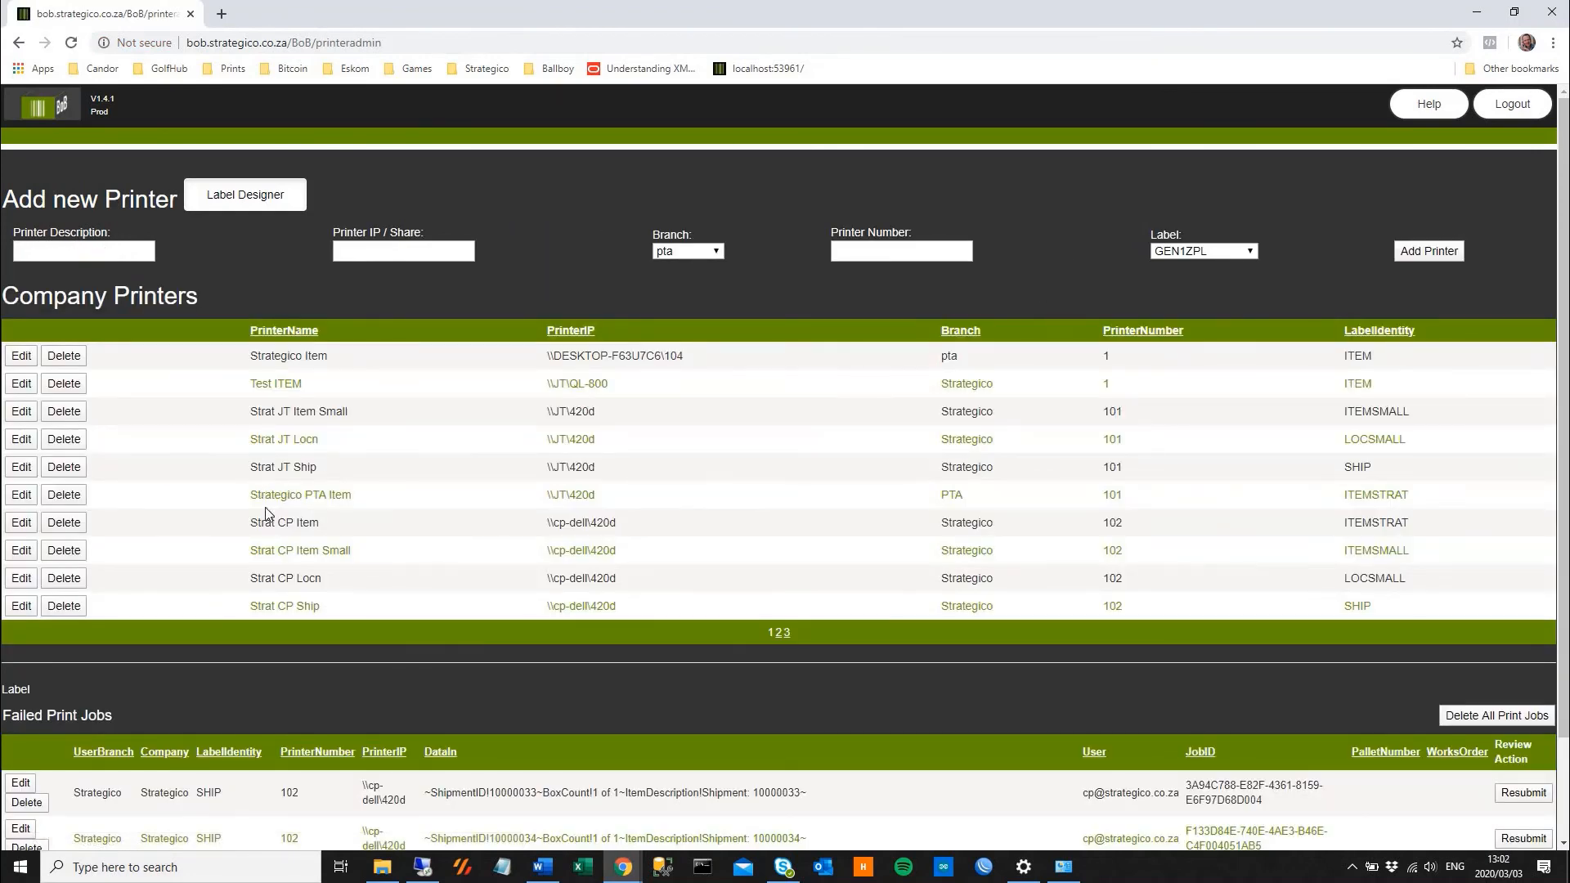
Find the Srategico Demo Item printer on page 3 of the company printers and delete it
{"action": "left_click", "coordinate": [789, 632]}
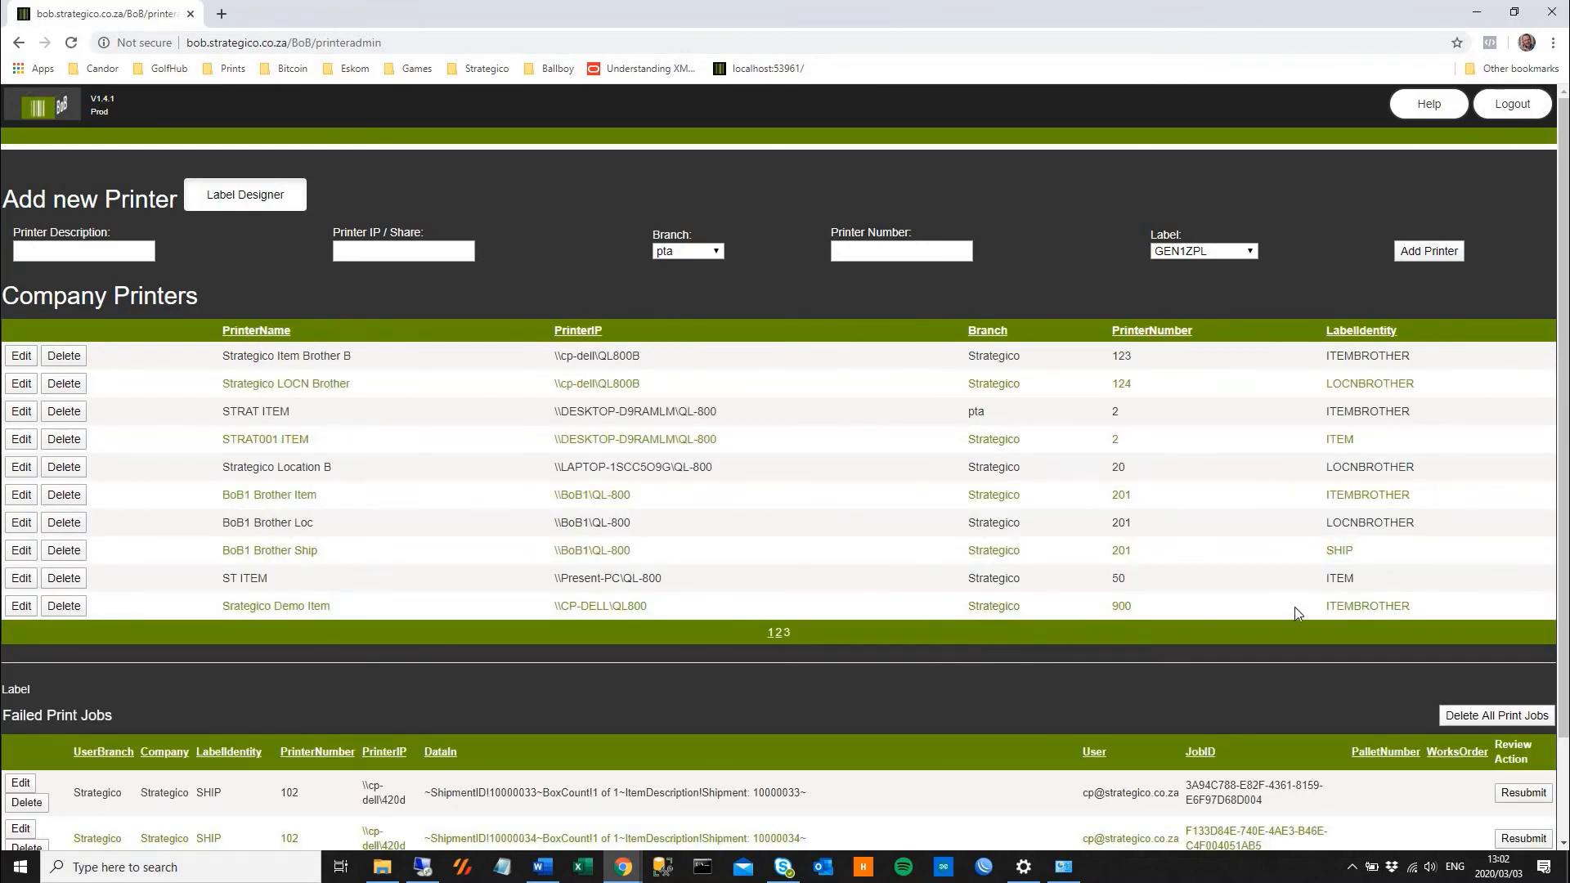
{"action": "left_click_drag", "start_coordinate": [1450, 612], "coordinate": [86, 606]}
{"action": "left_click_drag", "start_coordinate": [219, 610], "coordinate": [153, 604]}
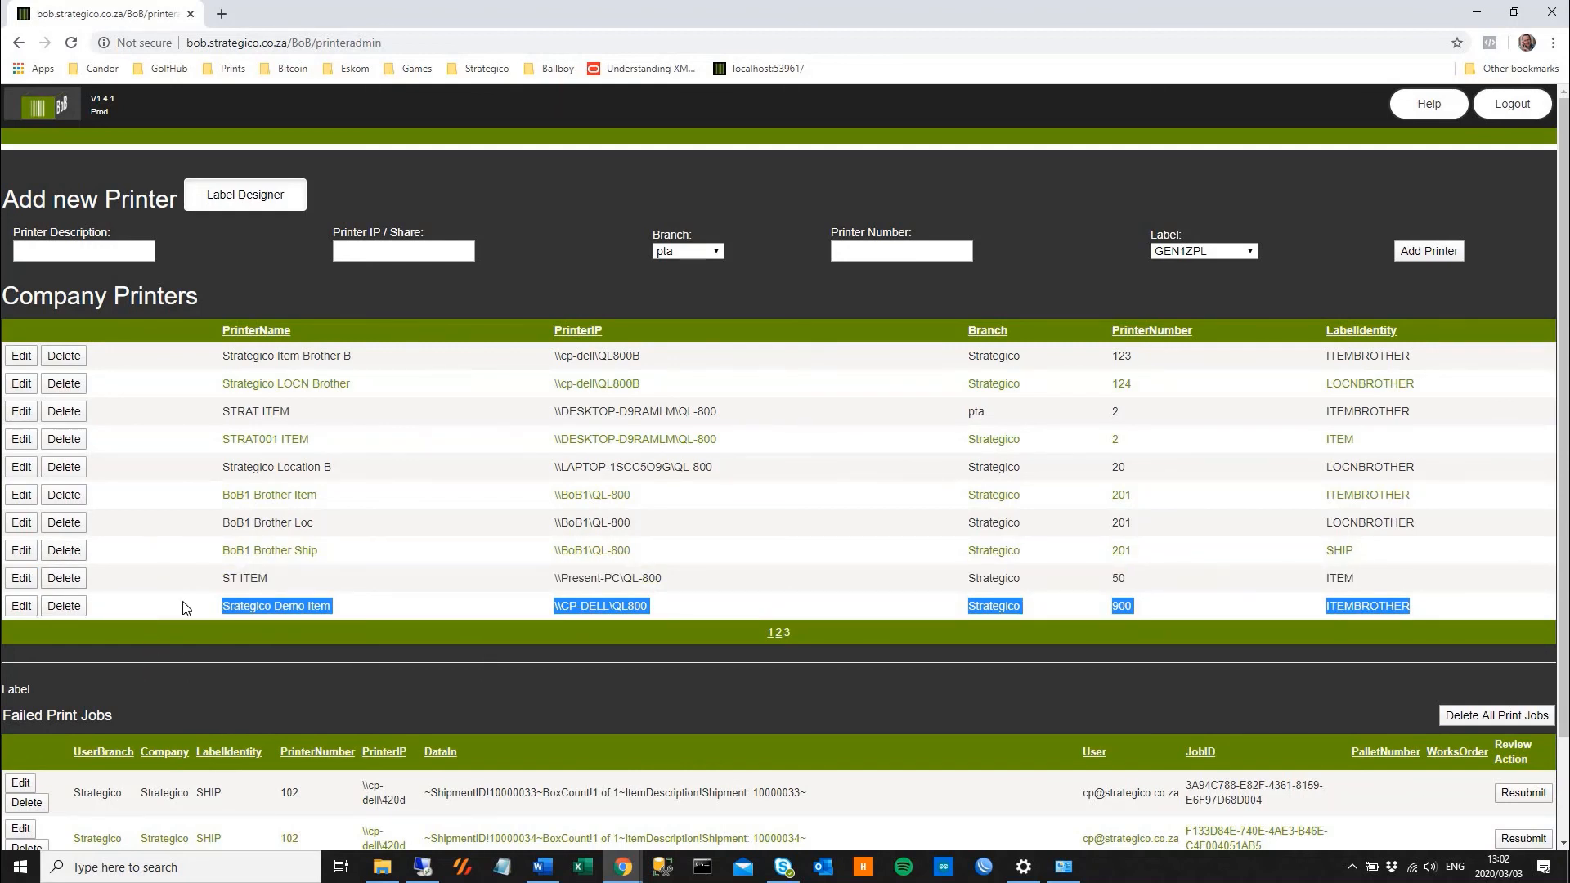
{"action": "left_click", "coordinate": [70, 609]}
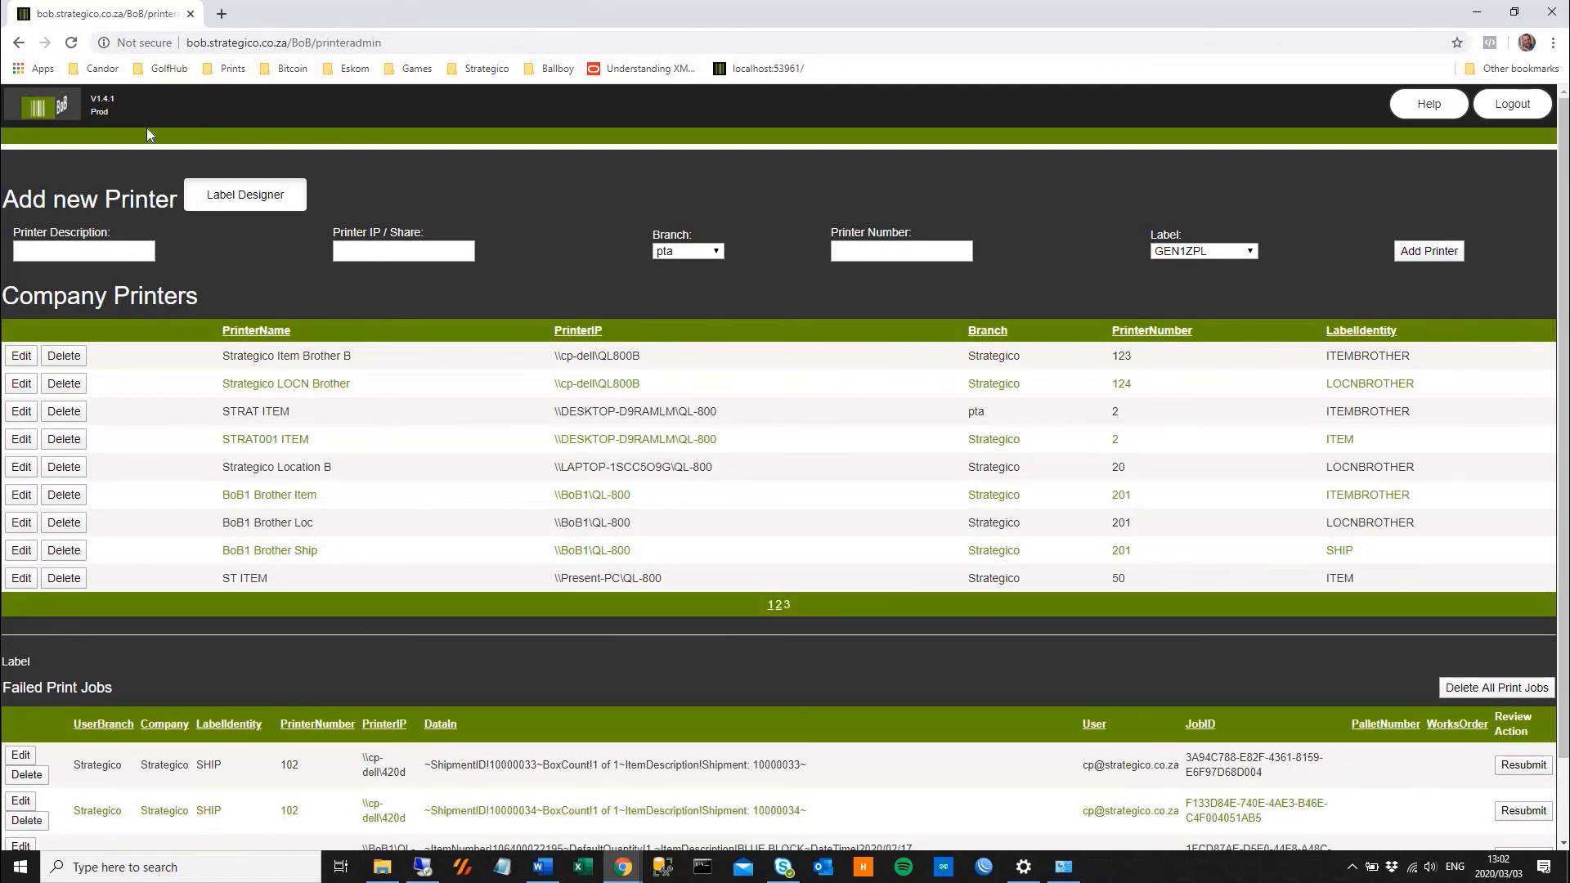